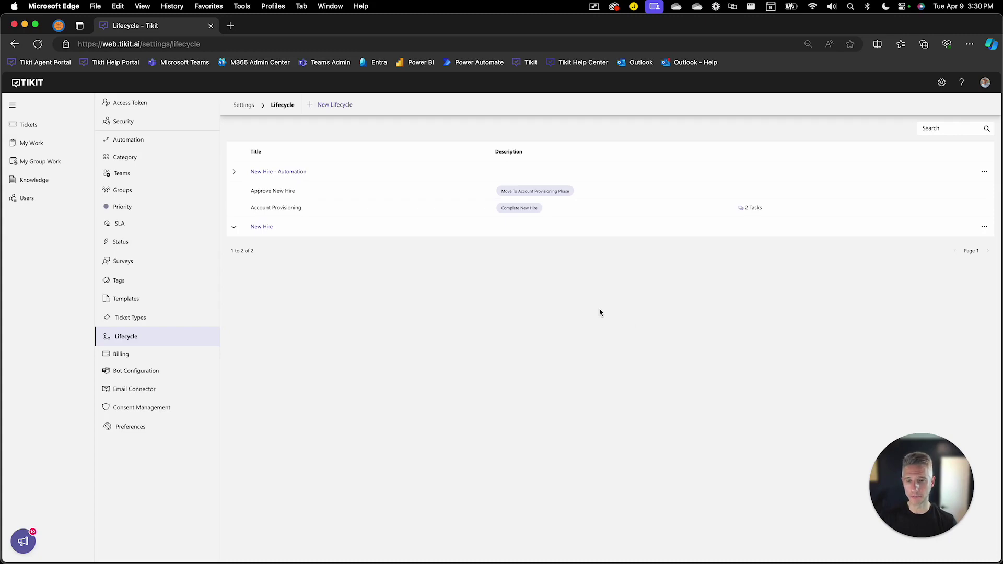
Switch from the Tikit Lifecycle settings to the Power Automate window showing My flows.
key("ctrl+Up")
left_click(649, 229)
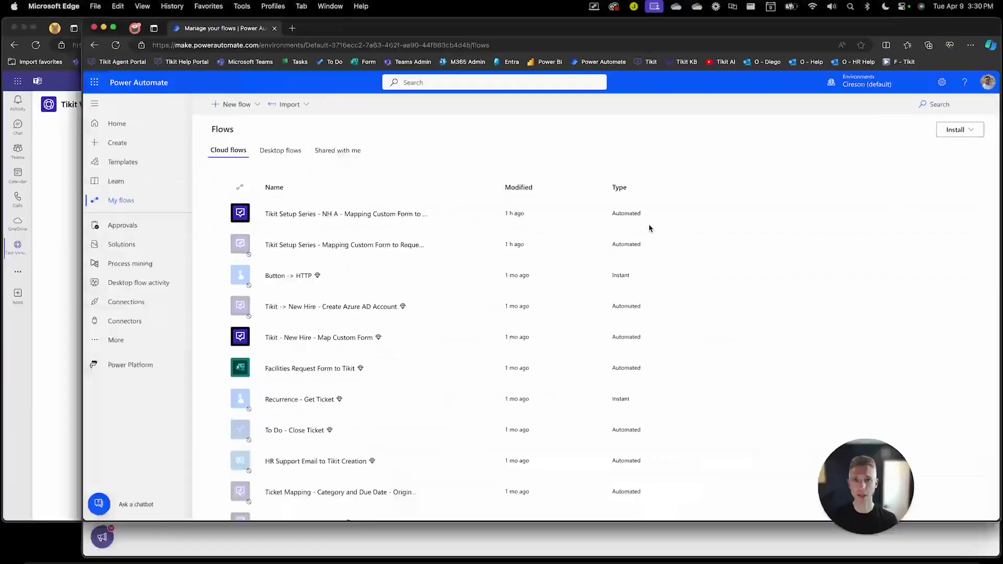
left_click(211, 45)
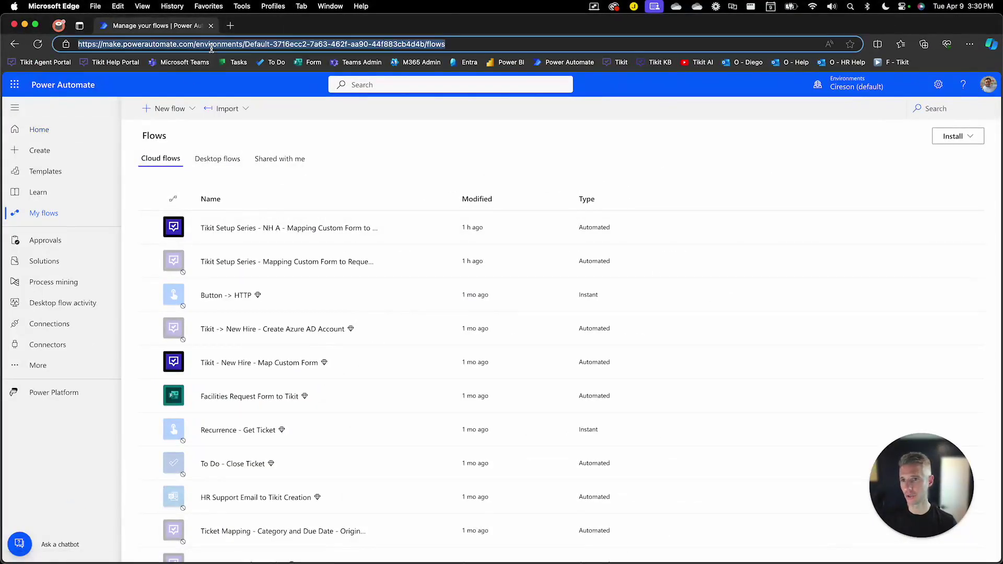
left_click_drag(196, 45, 473, 46)
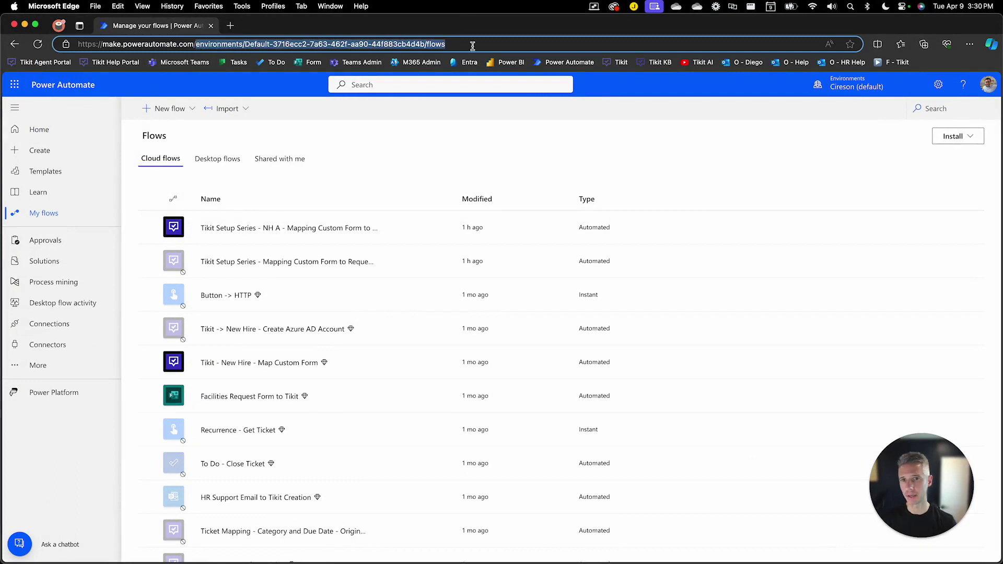
key("BackSpace")
key("Return")
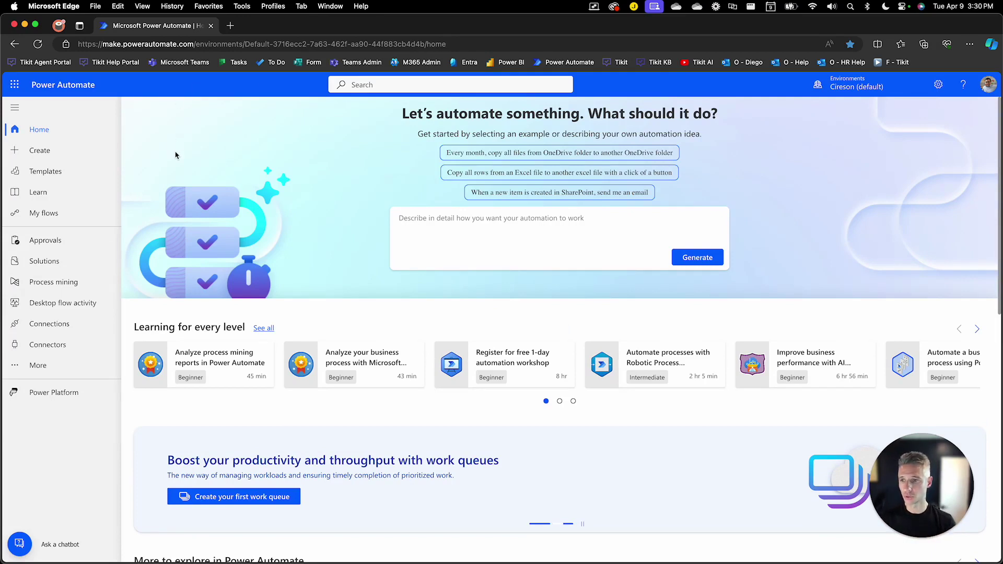
left_click(90, 212)
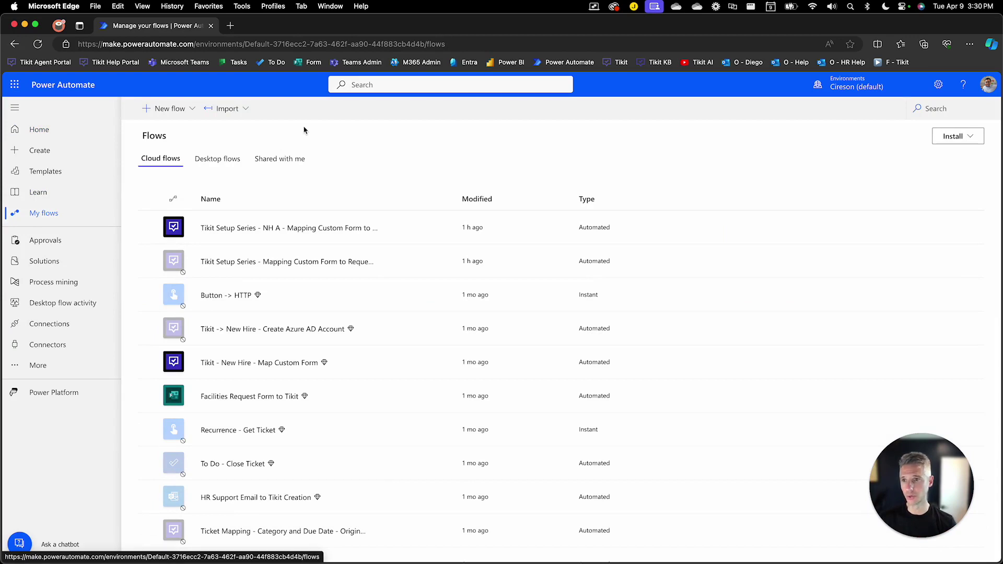
Start an automated cloud flow named 'Tikit Setup Series - New Hire A - Task and Approval Evaluation'.
left_click(190, 109)
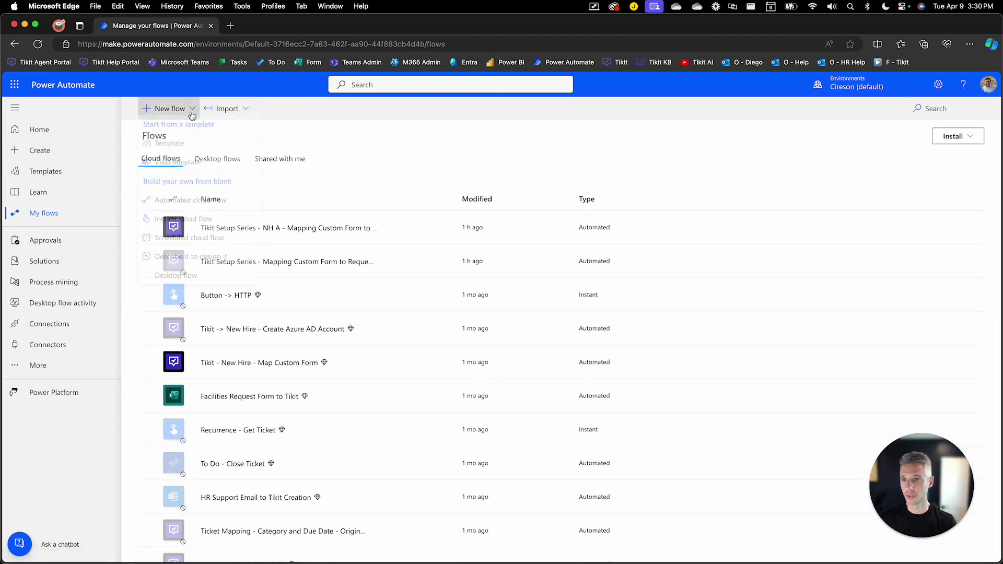
left_click(243, 205)
left_click(539, 222)
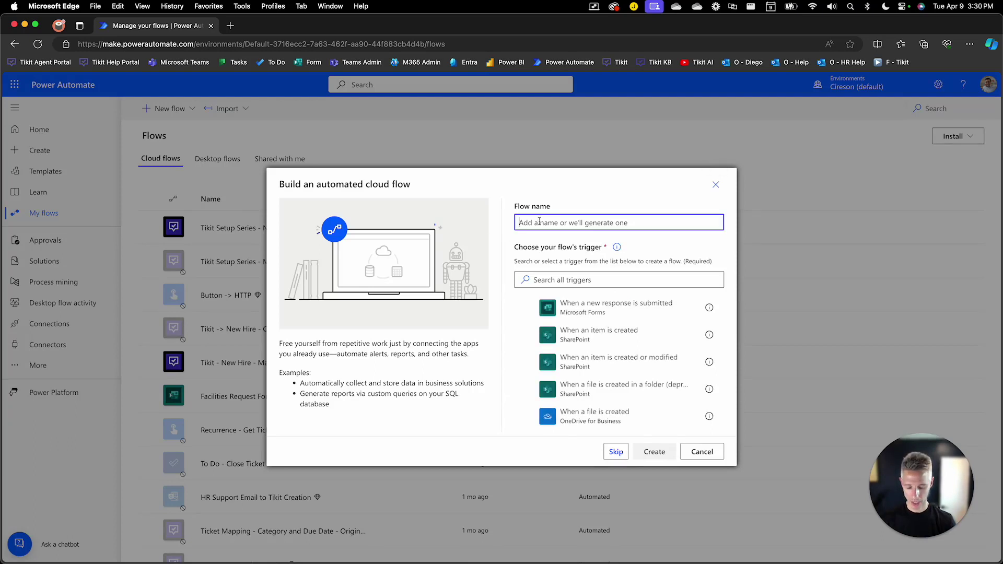
type("Tikit ")
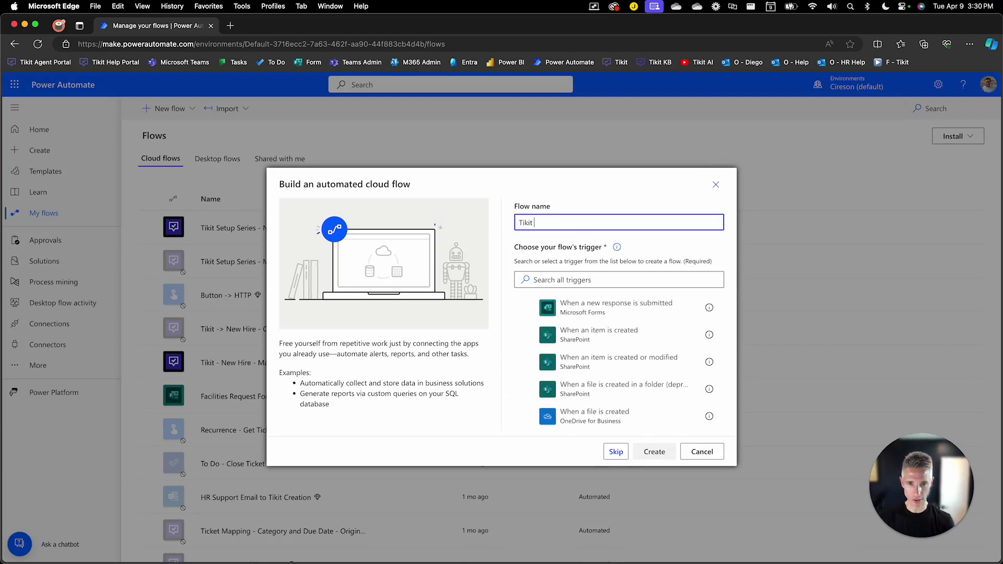
type("Setup Series ")
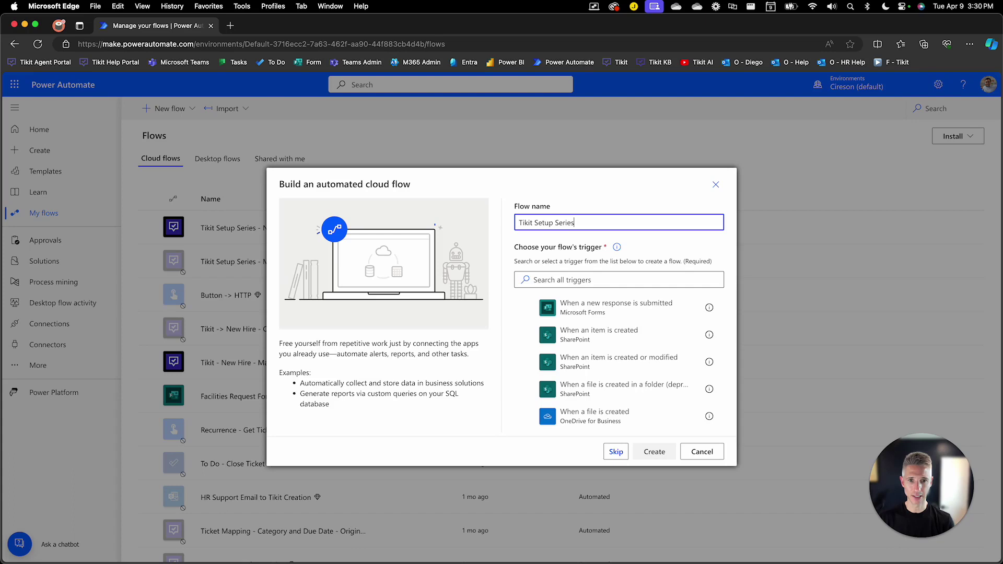
type("- ")
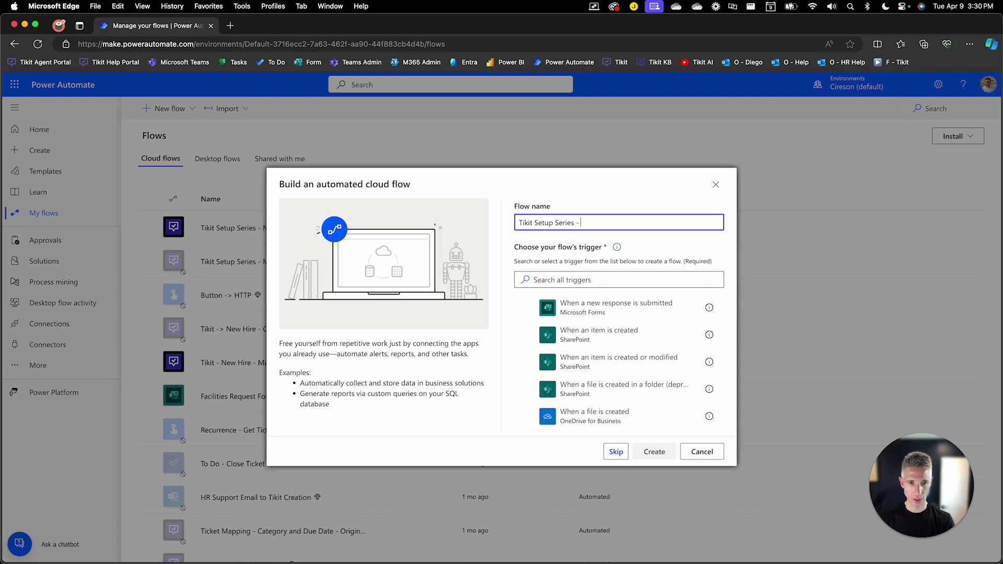
type("New Hire A - ")
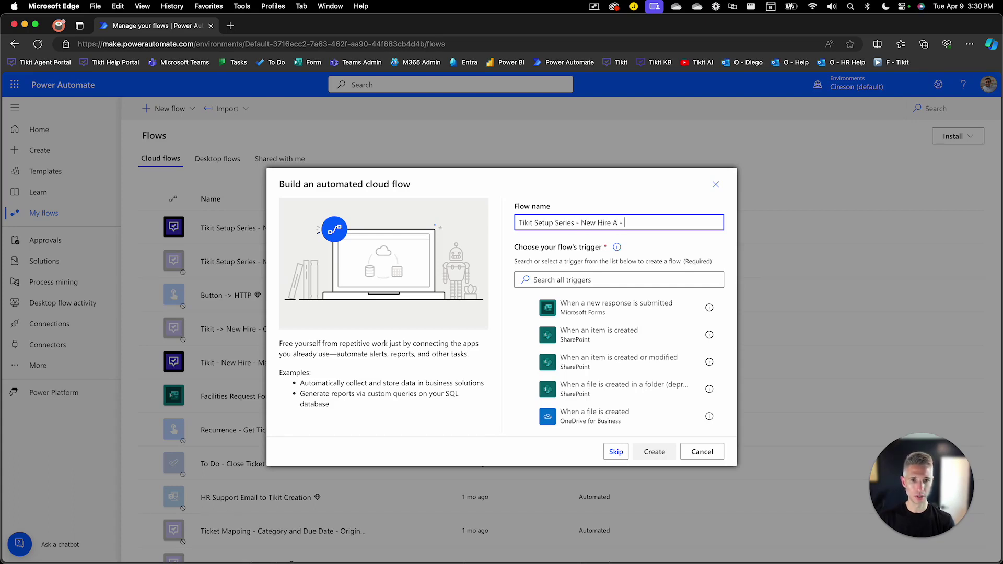
type("Task and Approva")
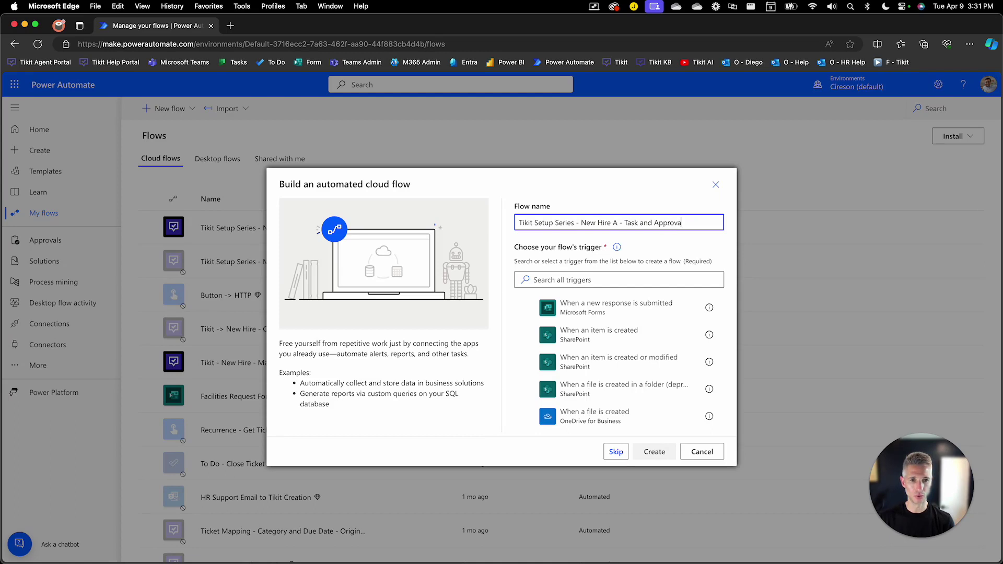
type("l Evnet")
key("BackSpace")
key("BackSpace")
key("BackSpace")
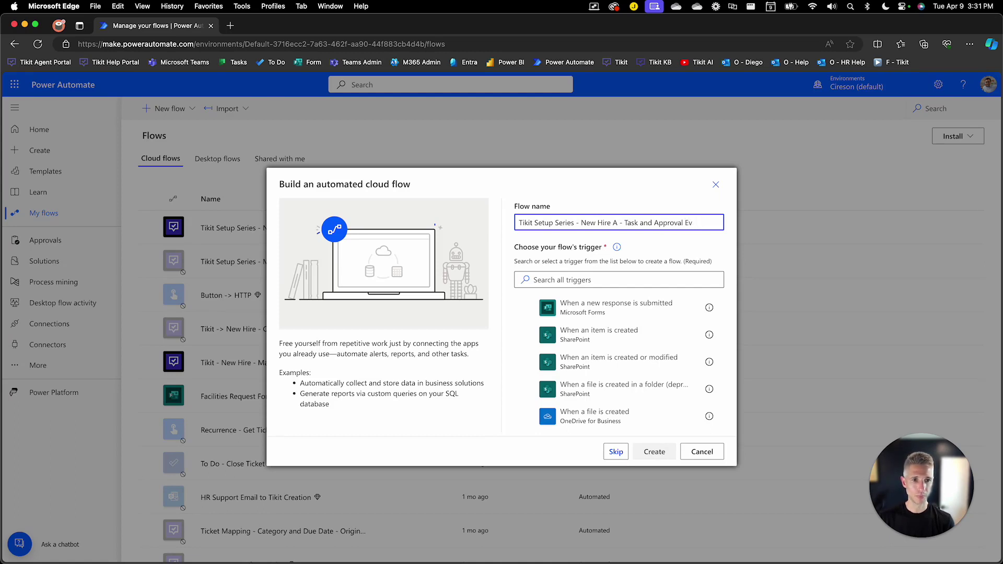
type("aluation")
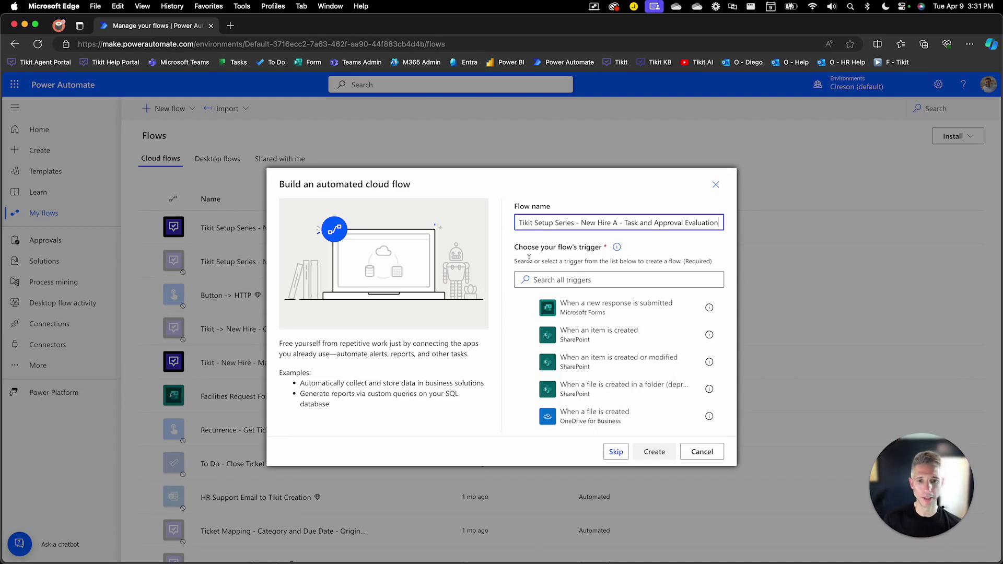
Choose the Tikit 'When a Ticket is Created' trigger and create the flow.
left_click(551, 278)
type("tikit")
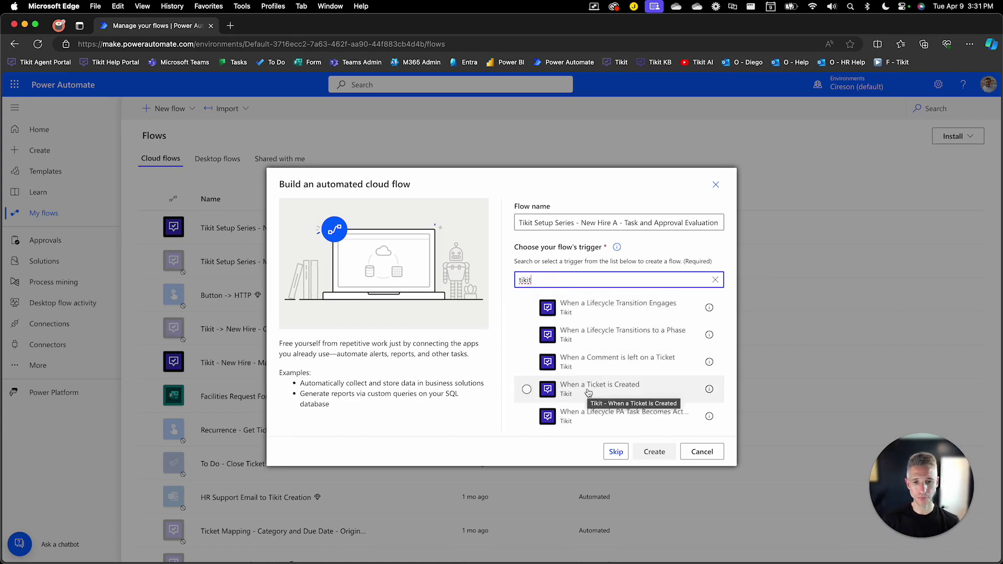
left_click(588, 393)
left_click(646, 452)
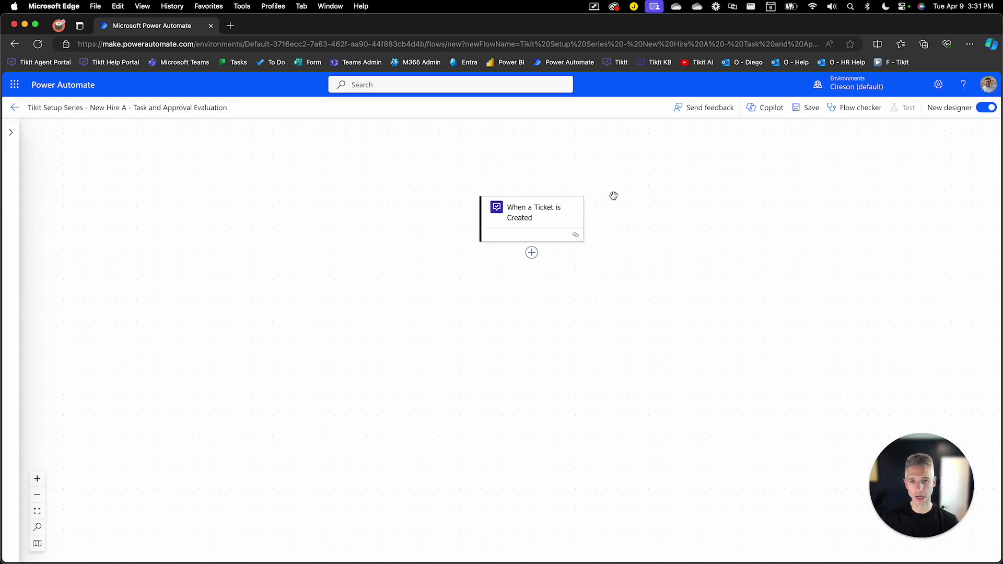
Point the ticket trigger at the other existing Tikit connection and reveal its seven filter parameters.
left_click(583, 223)
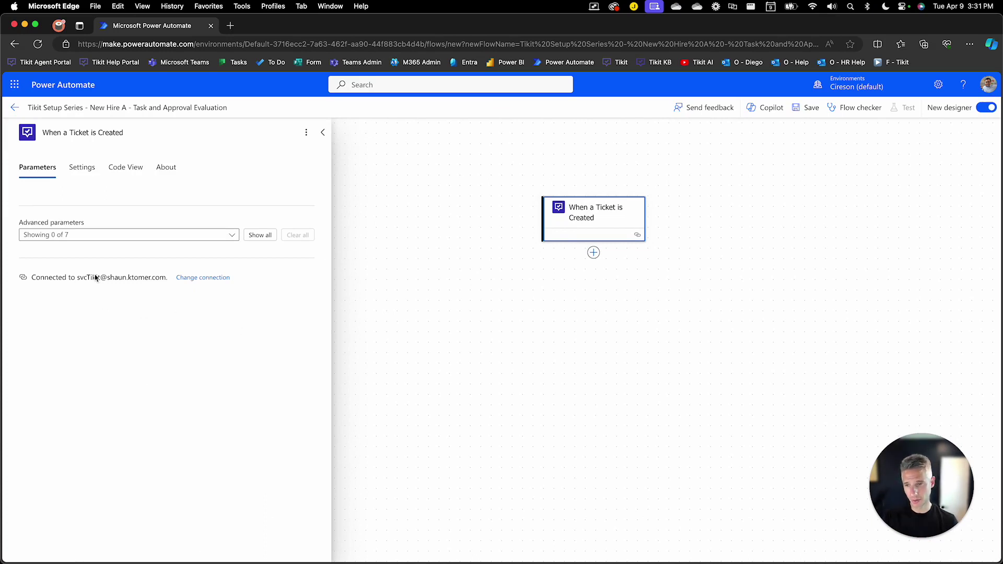
left_click(201, 277)
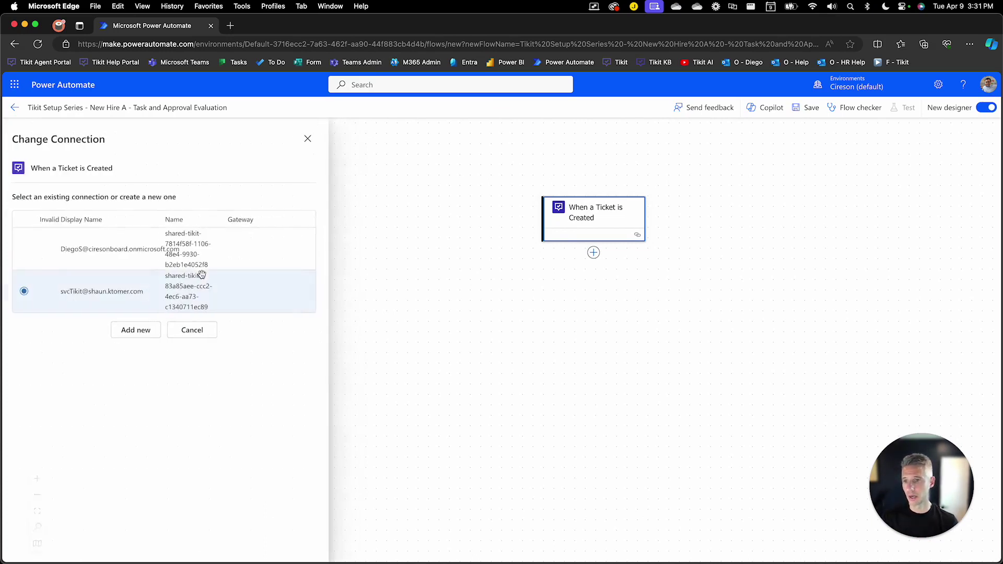
left_click(28, 250)
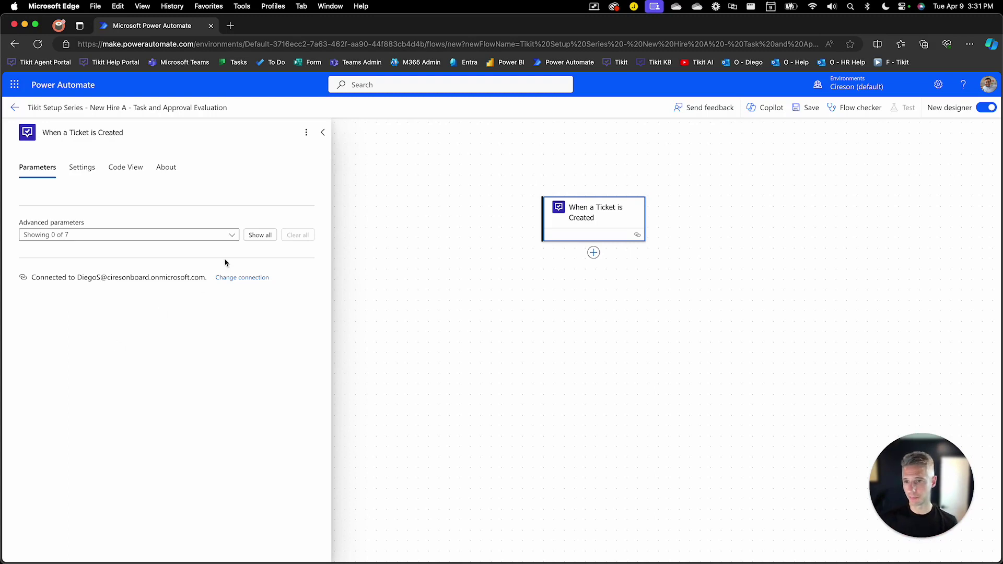
left_click(256, 235)
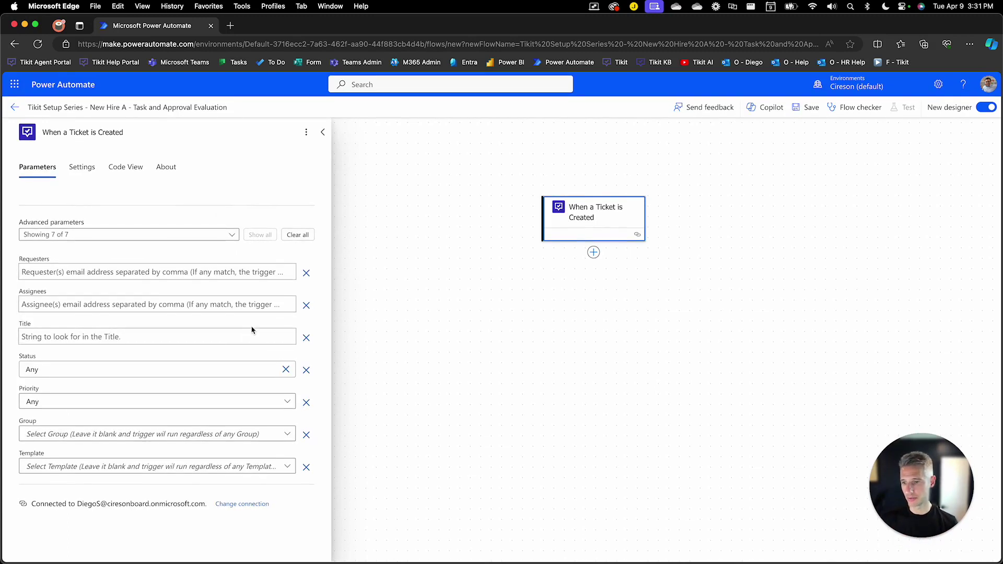
Filter the trigger on the New Hire - Automation template and retitle it 'When a New Hire Automation Service Request is Created'.
left_click(289, 466)
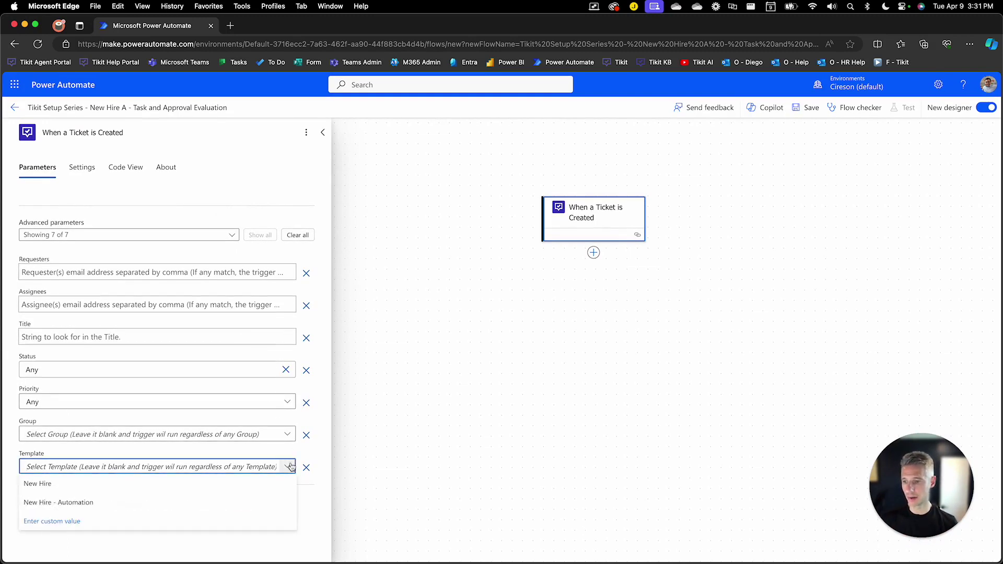
left_click(159, 502)
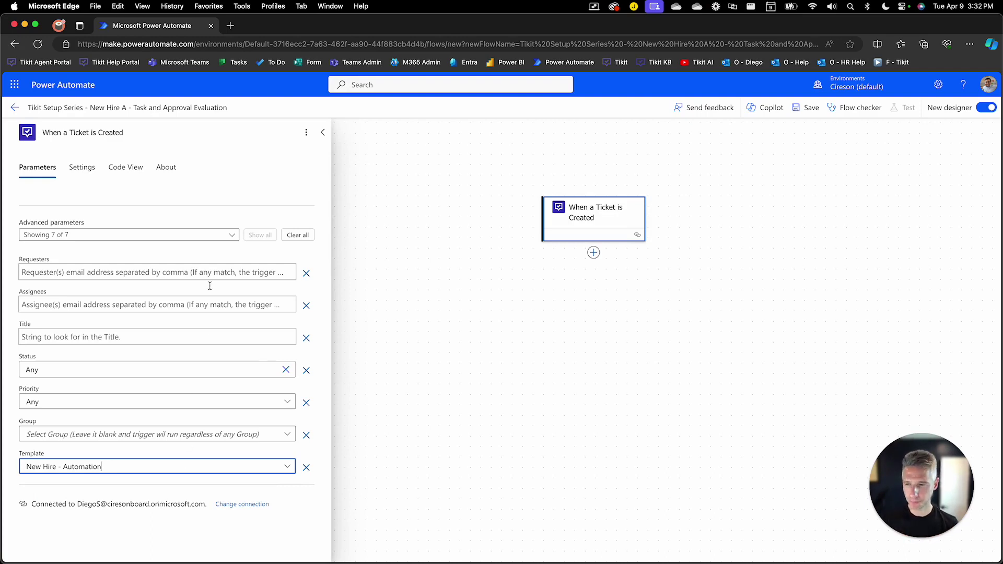
left_click(168, 134)
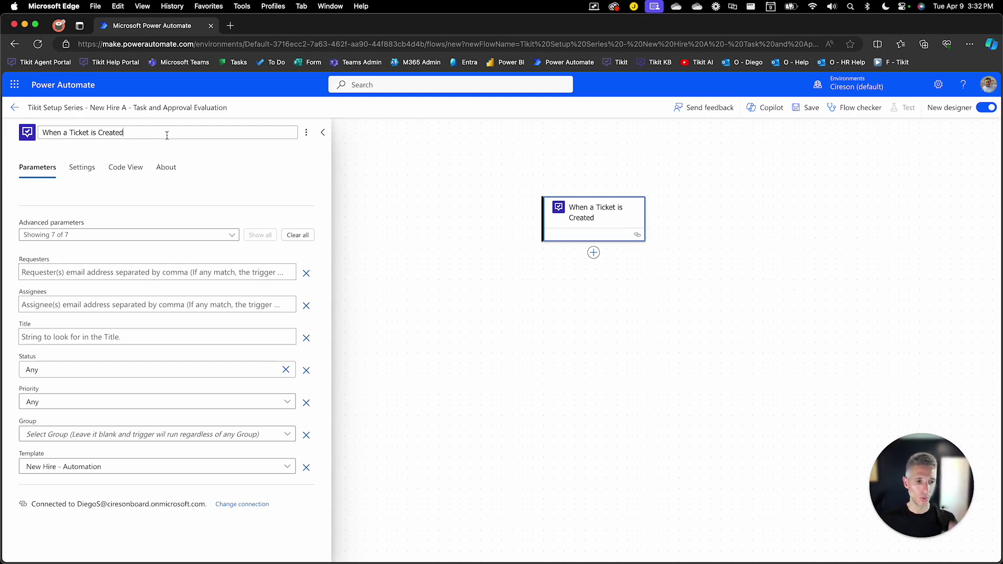
left_click_drag(167, 136, 70, 134)
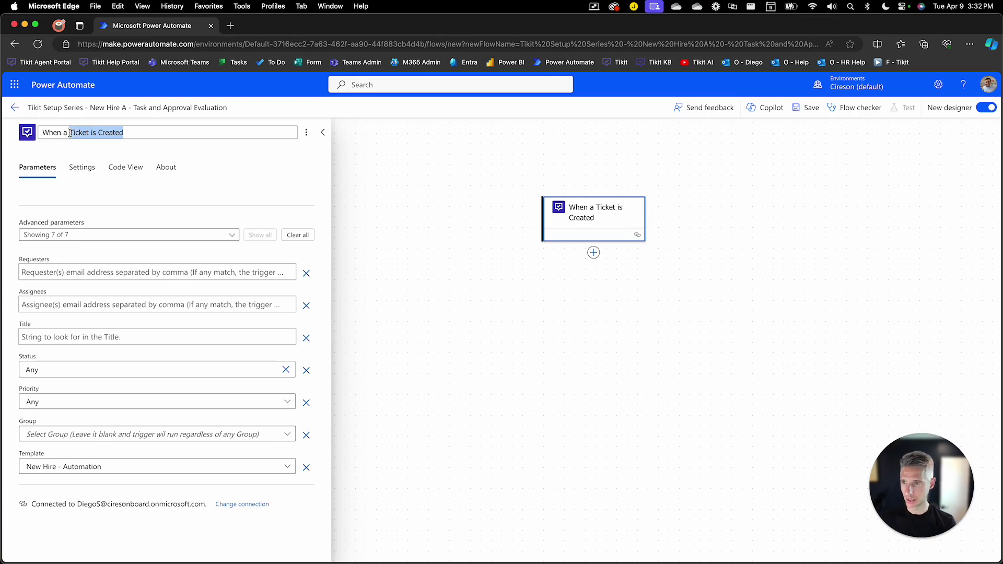
type("New Hire Aut")
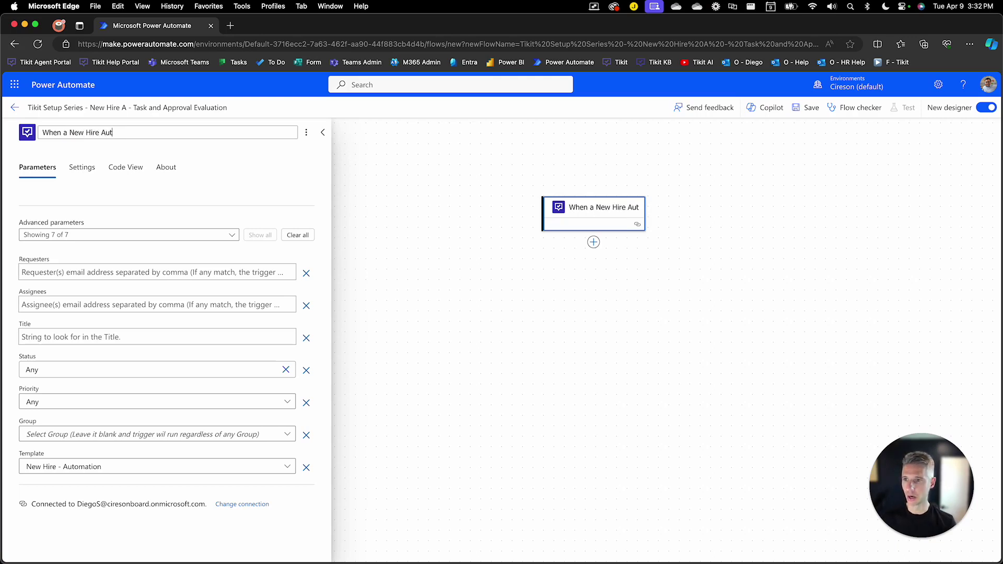
type("omation Service ")
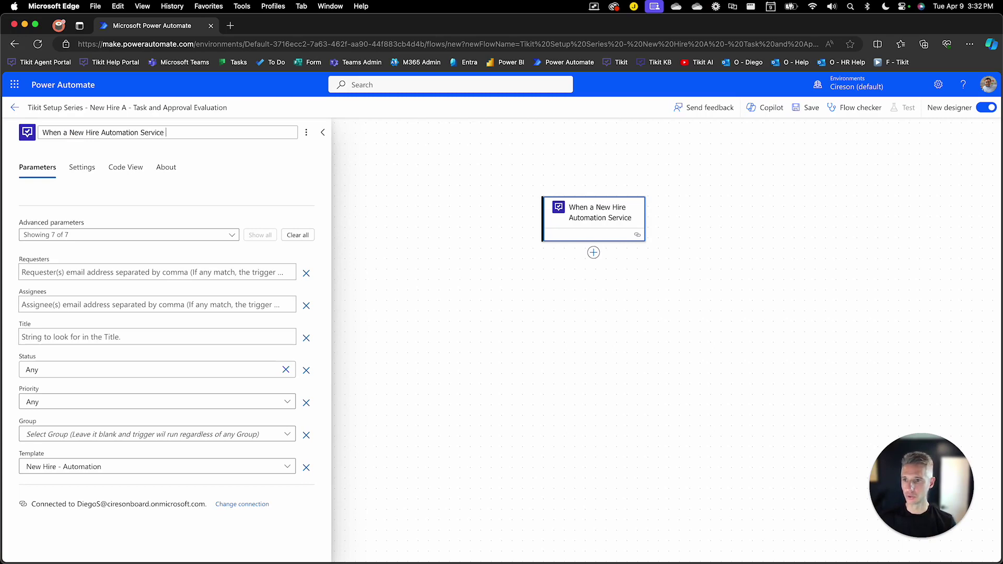
type("Request is Crea")
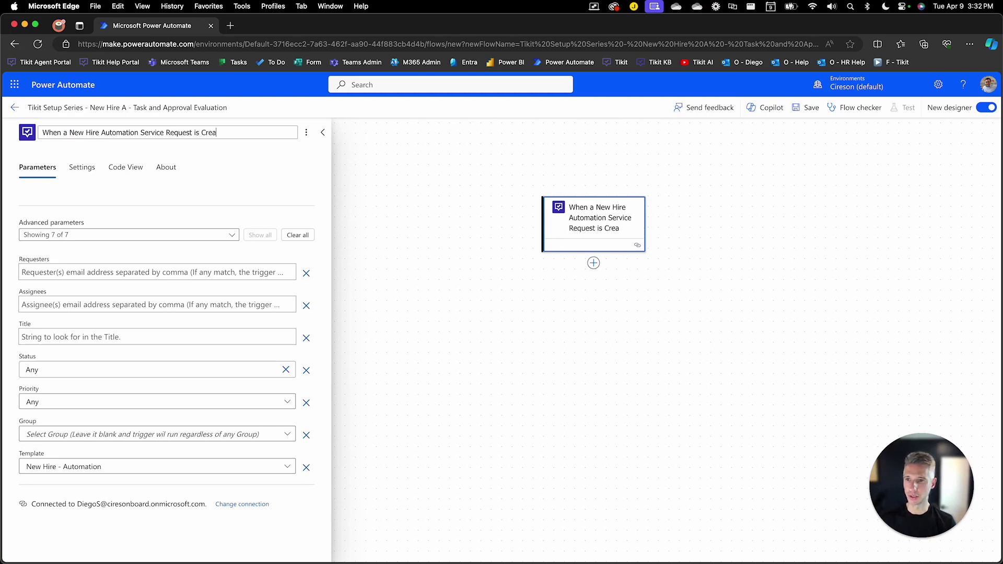
type("ted")
Insert an Office 365 Users Get manager (V2) action below the trigger, found by searching 'manager'.
left_click(421, 283)
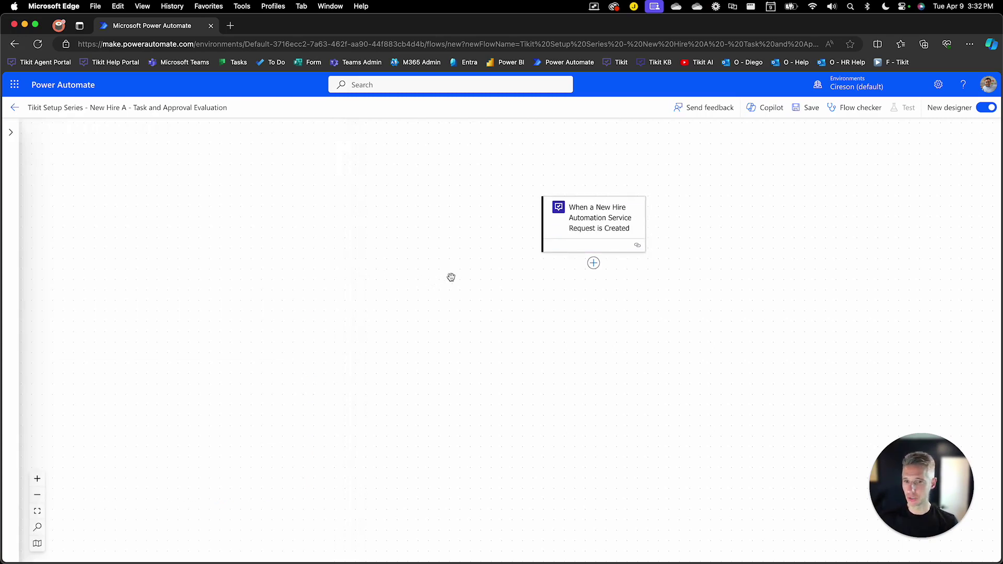
scroll(654, 248, "right", 3)
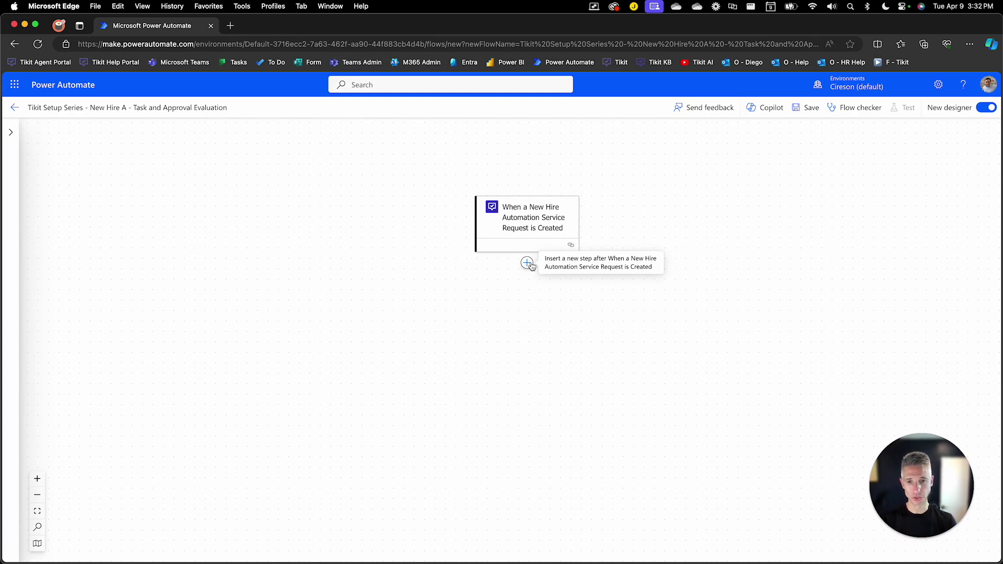
left_click(528, 263)
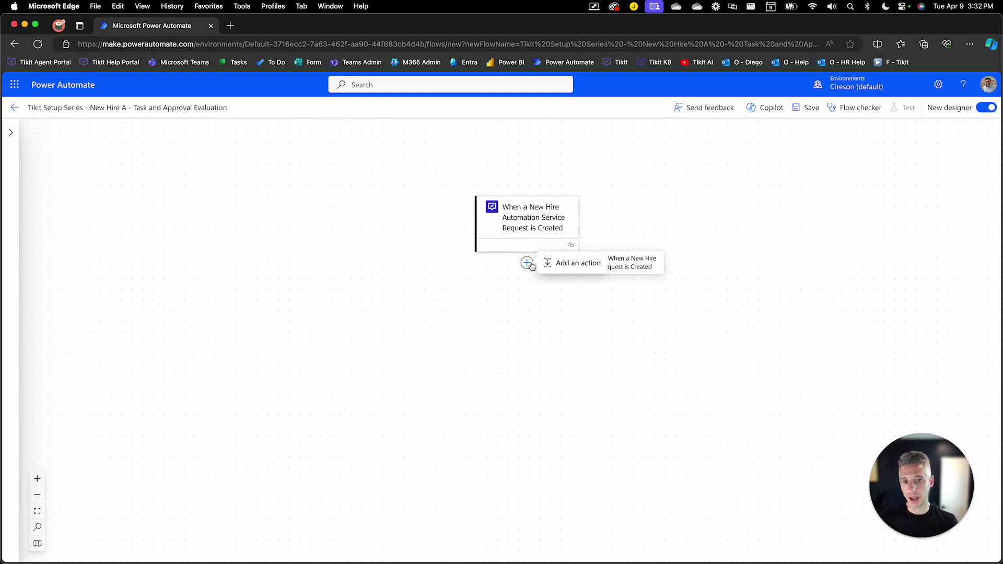
left_click(595, 263)
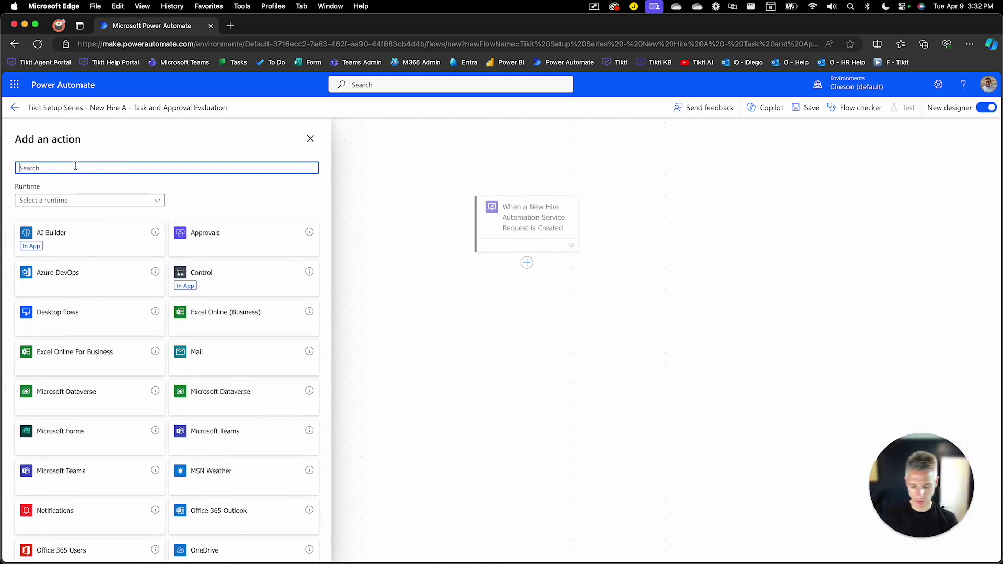
type("manager")
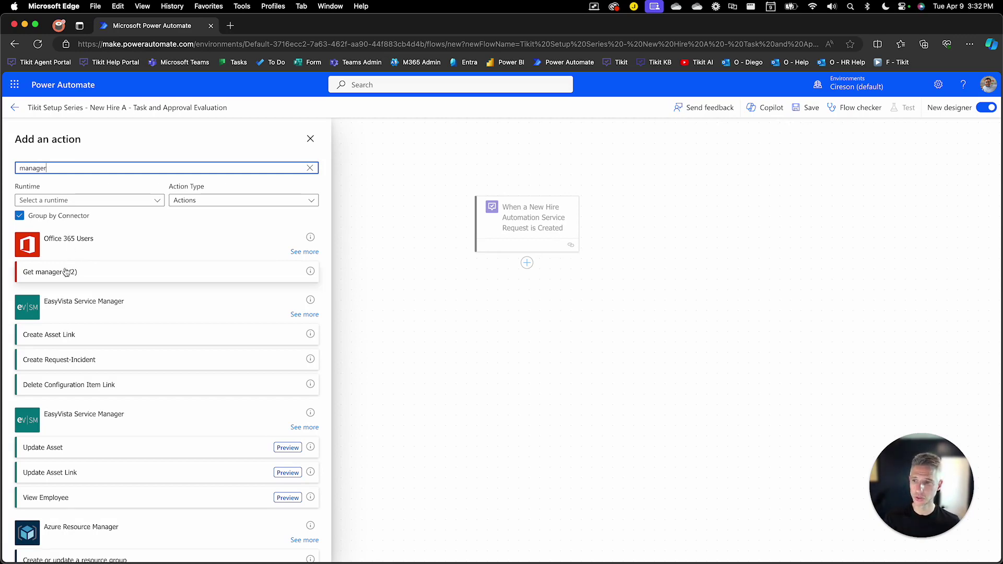
left_click(92, 277)
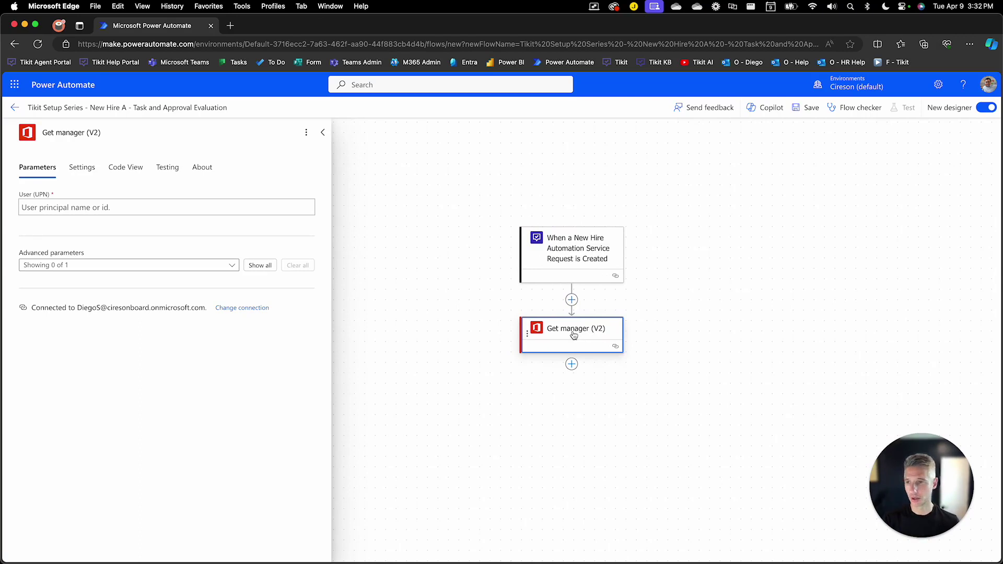
Rename the manager action to 'Get Requesters Manager'.
left_click(131, 132)
left_click_drag(101, 132, 38, 130)
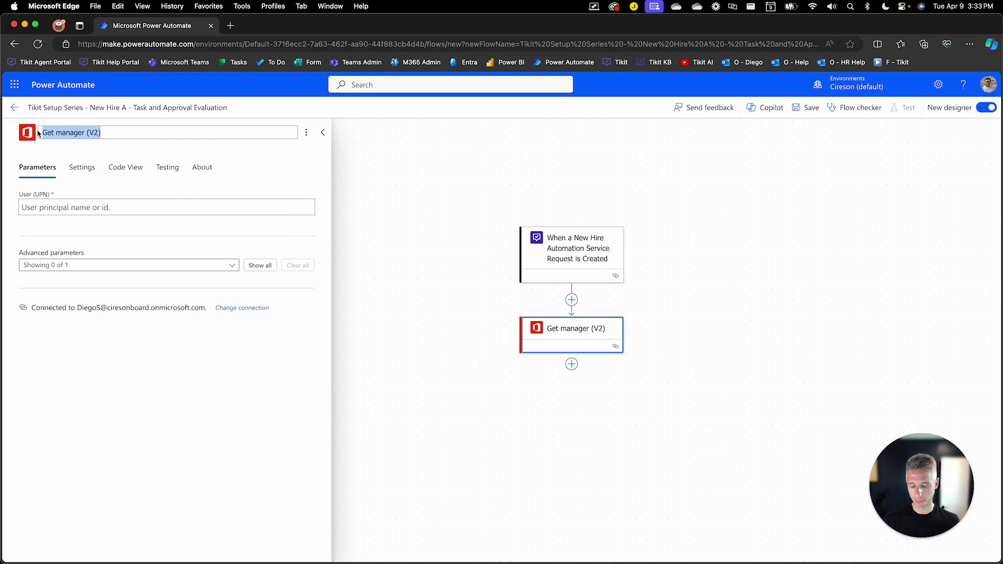
type("Get REq")
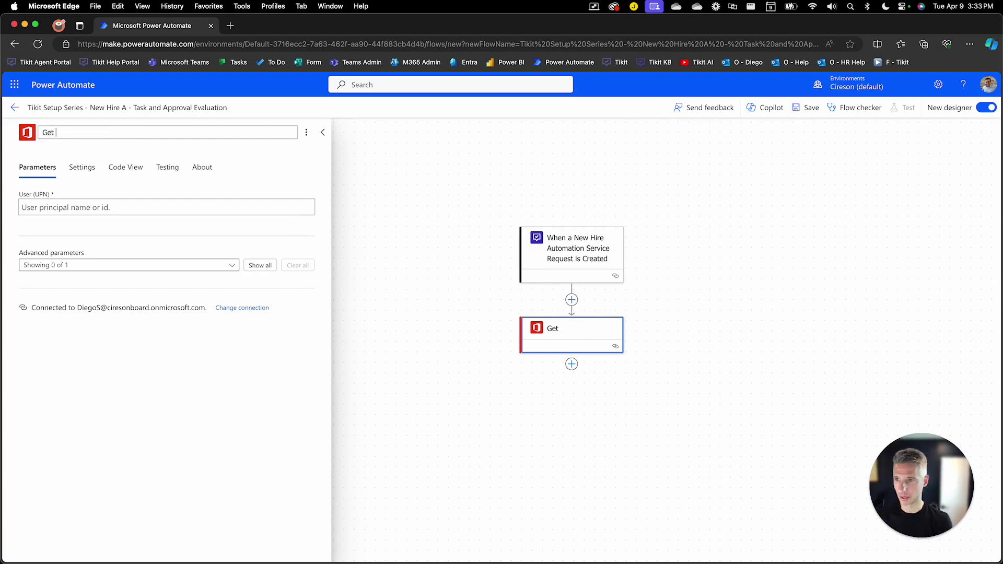
key("BackSpace")
key("BackSpace")
type("eques")
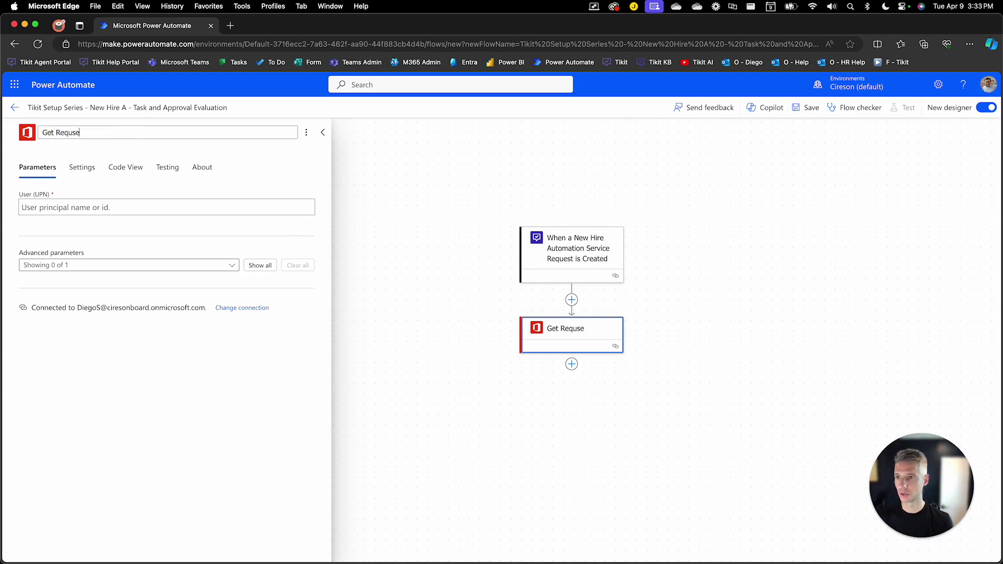
key("BackSpace")
key("BackSpace")
type("esters Manager")
Set its User (UPN) to the trigger's Requester EMail and close the panel.
left_click(72, 211)
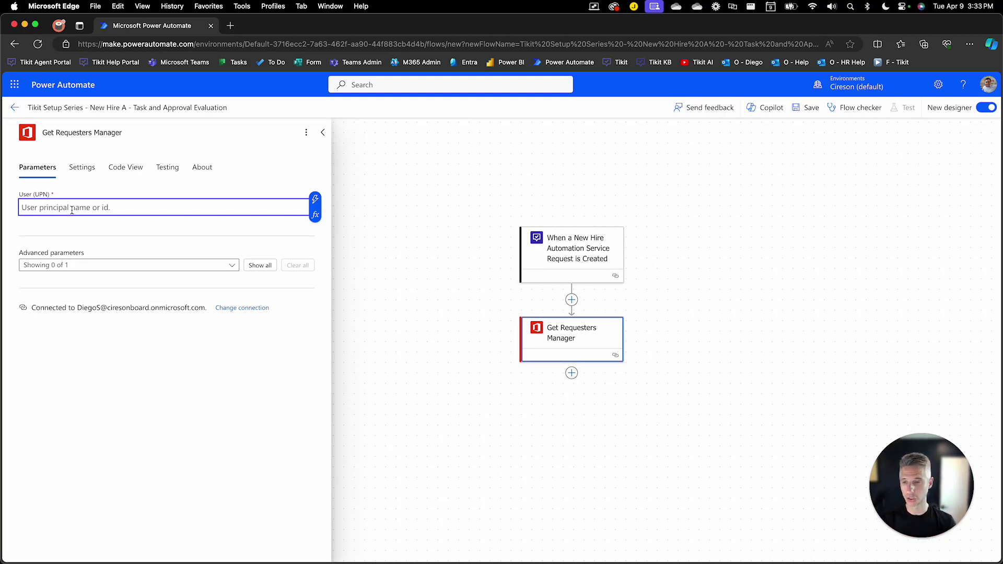
left_click(316, 205)
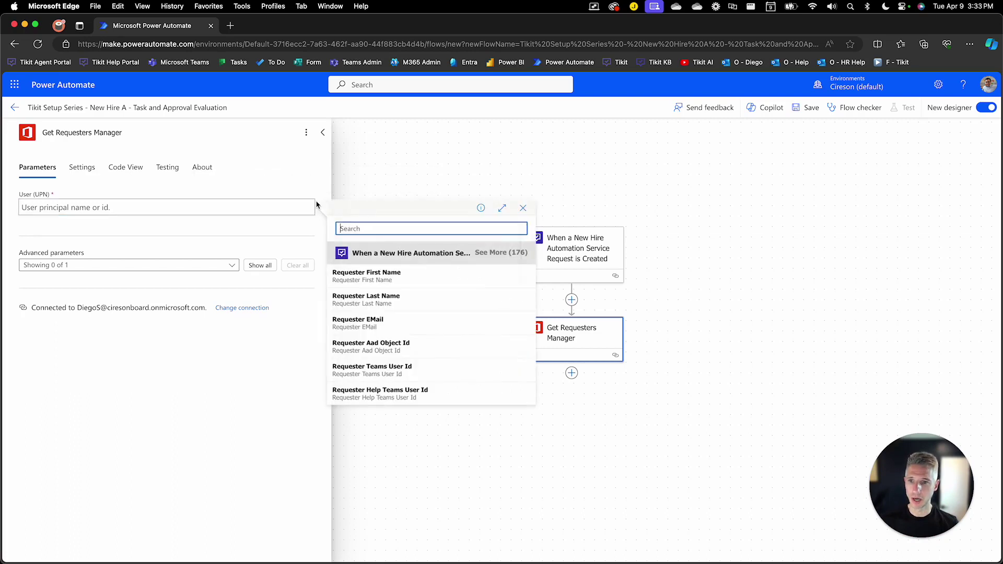
left_click(497, 253)
scroll(452, 313, "down", 5)
scroll(452, 313, "down", 10)
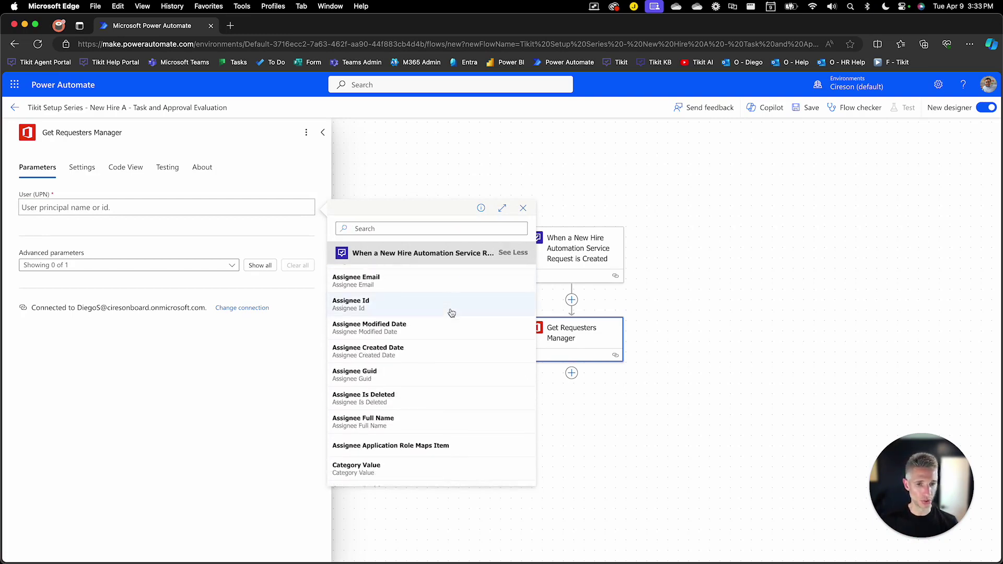
scroll(453, 312, "up", 10)
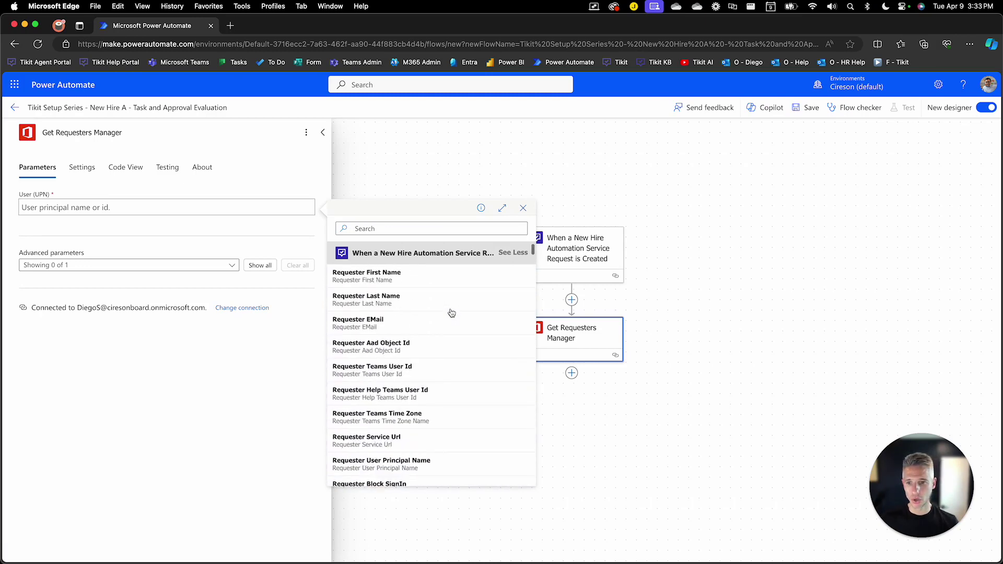
left_click(354, 325)
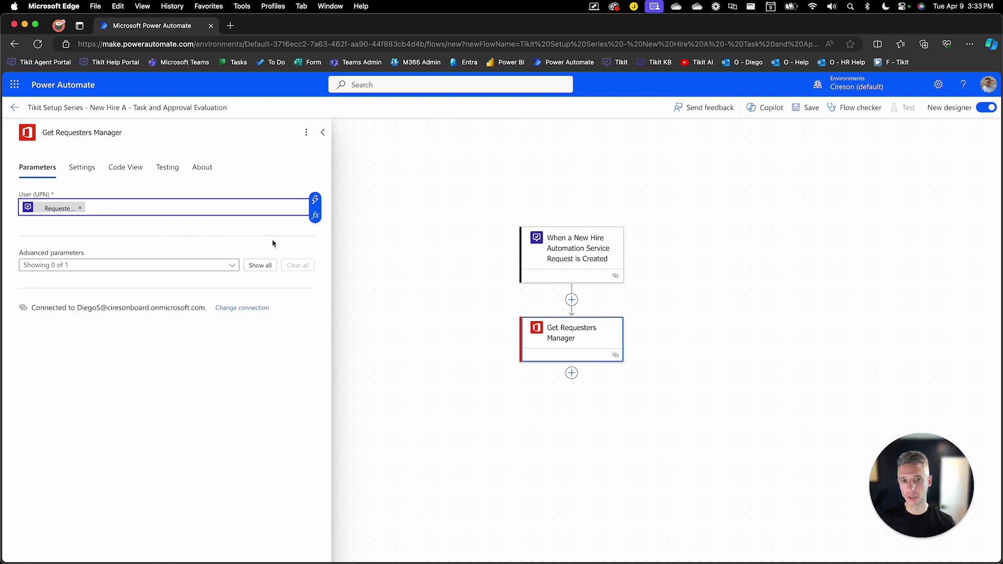
left_click(407, 266)
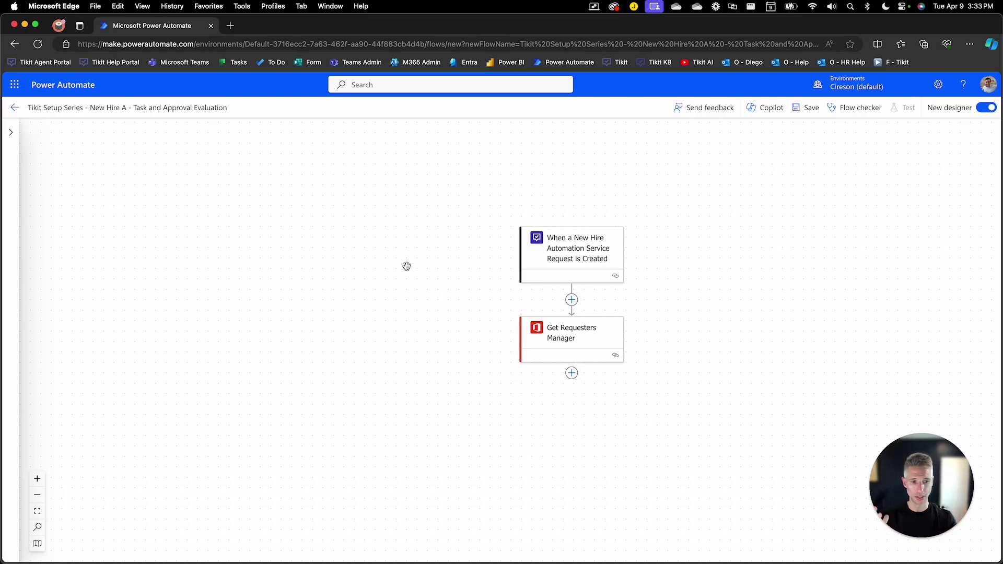
Append a Tikit Add Approval action below Get Requesters Manager from a 'tikit' search.
left_click(572, 372)
left_click(611, 374)
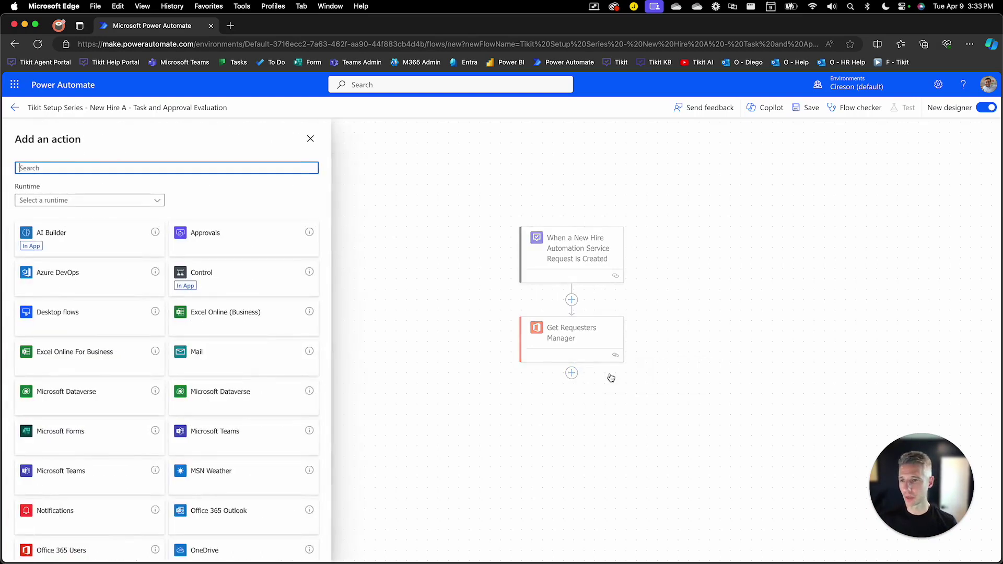
type("tikit")
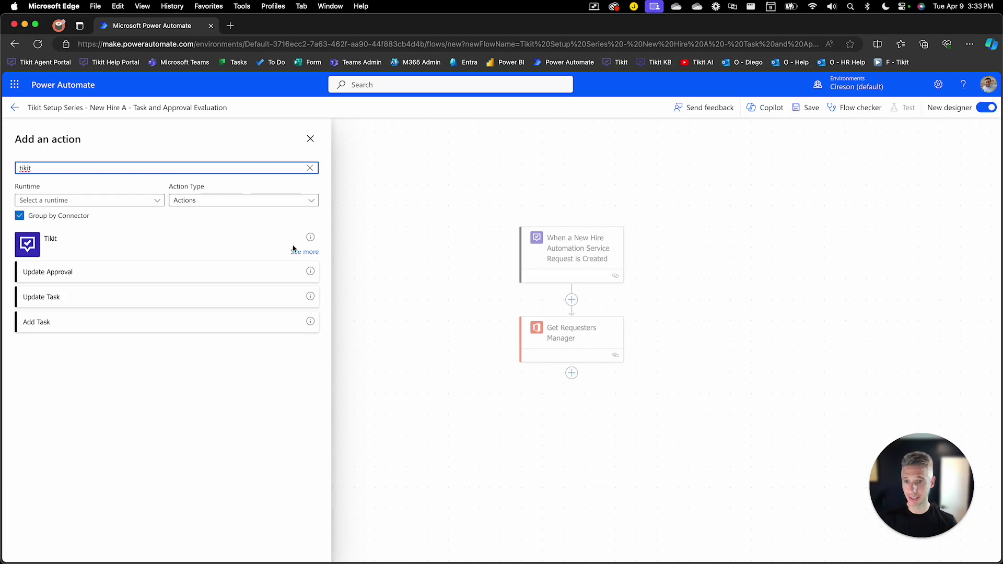
left_click(295, 251)
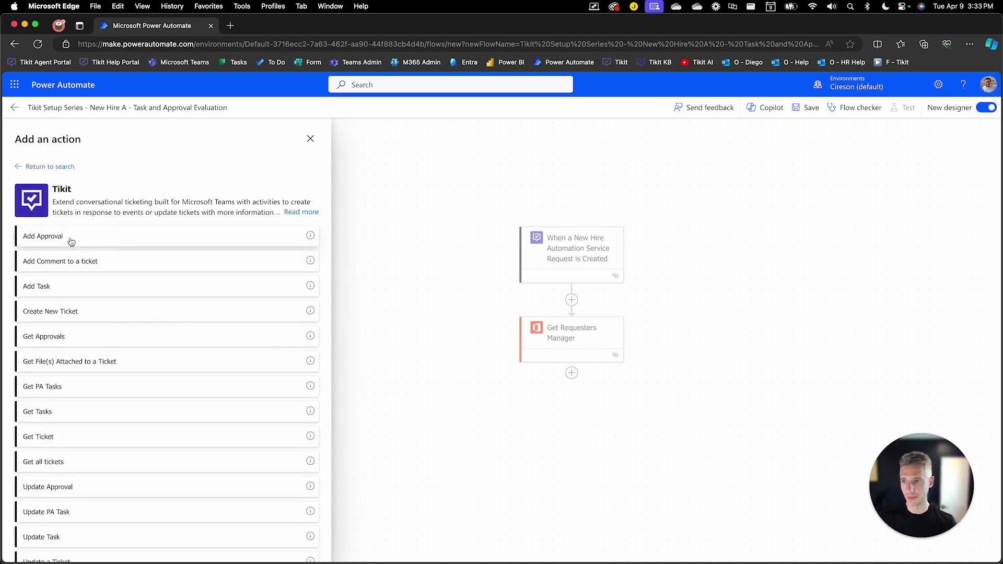
scroll(84, 272, "down", 1)
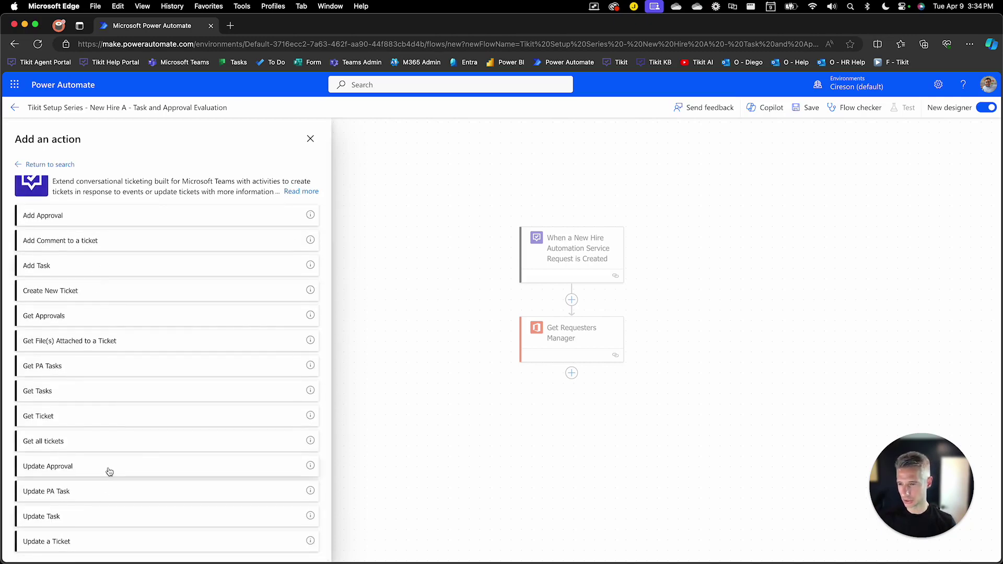
scroll(121, 343, "up", 1)
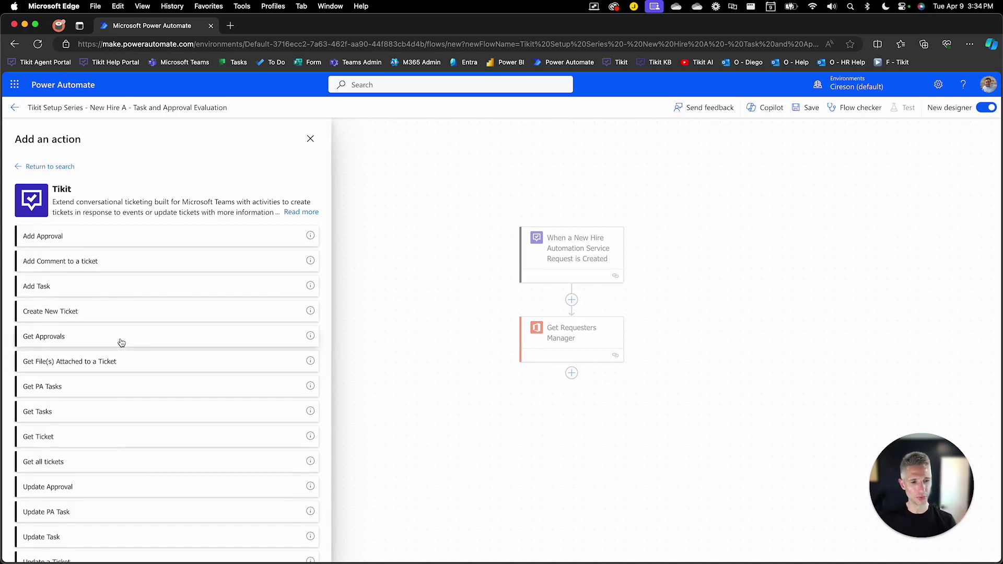
left_click(110, 237)
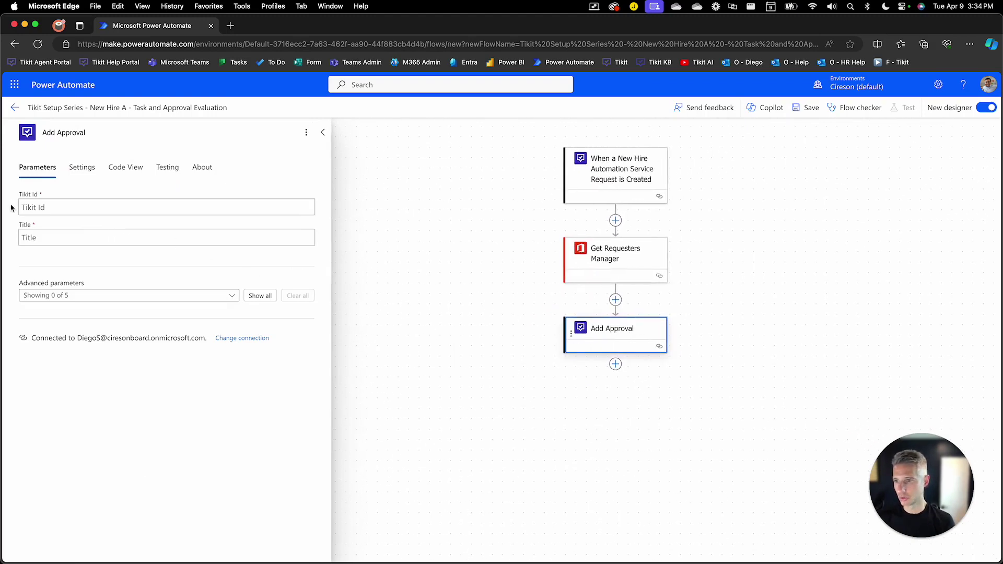
Fill the Tikit Id field with the trigger's Tikit Id dynamic value.
left_click(27, 207)
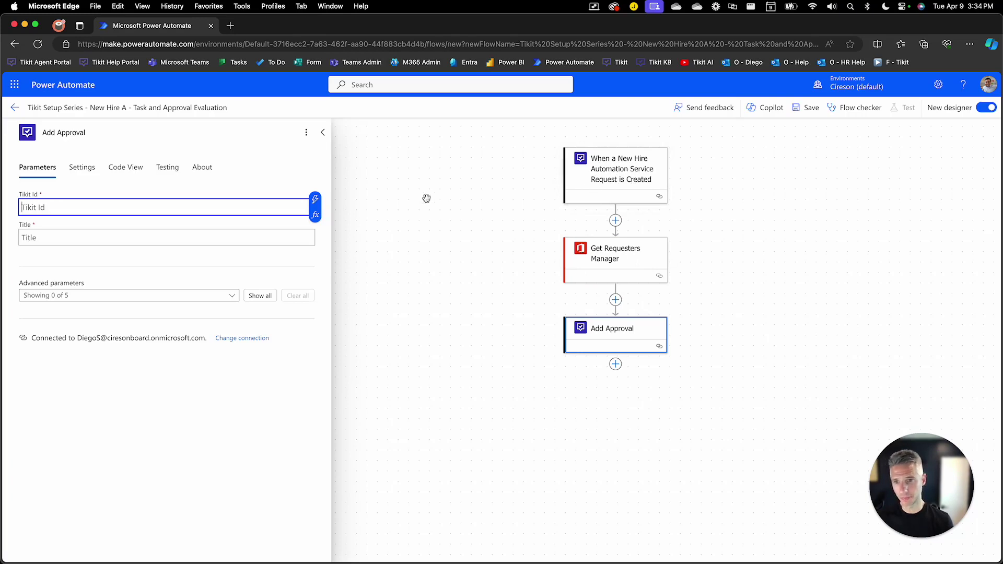
left_click(315, 201)
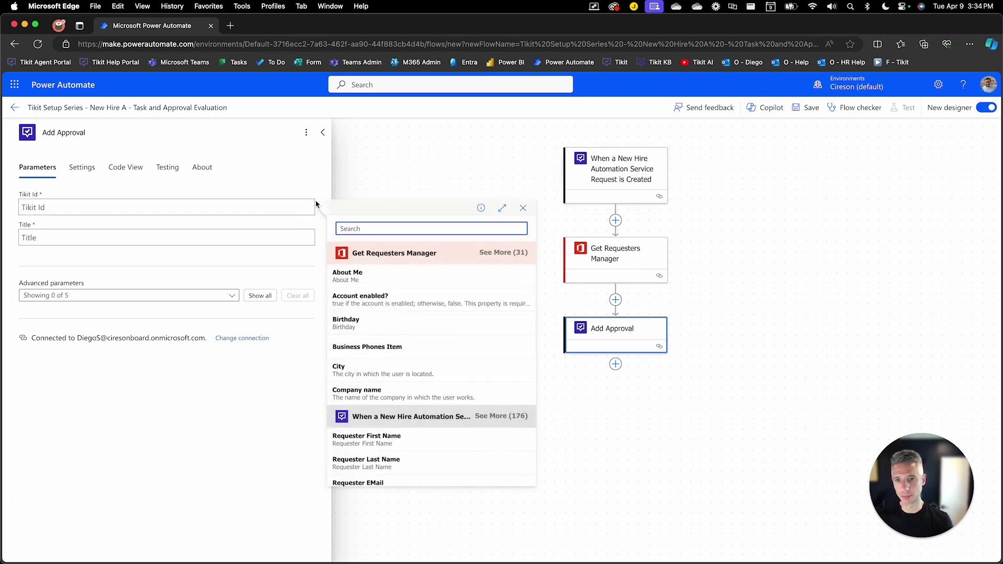
left_click(488, 421)
scroll(483, 421, "down", 2)
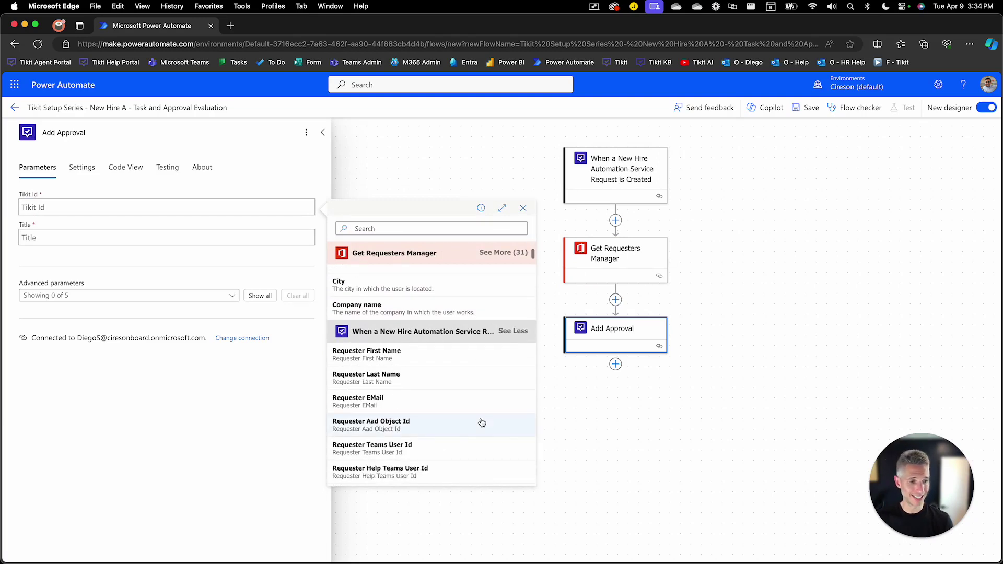
scroll(432, 418, "down", 15)
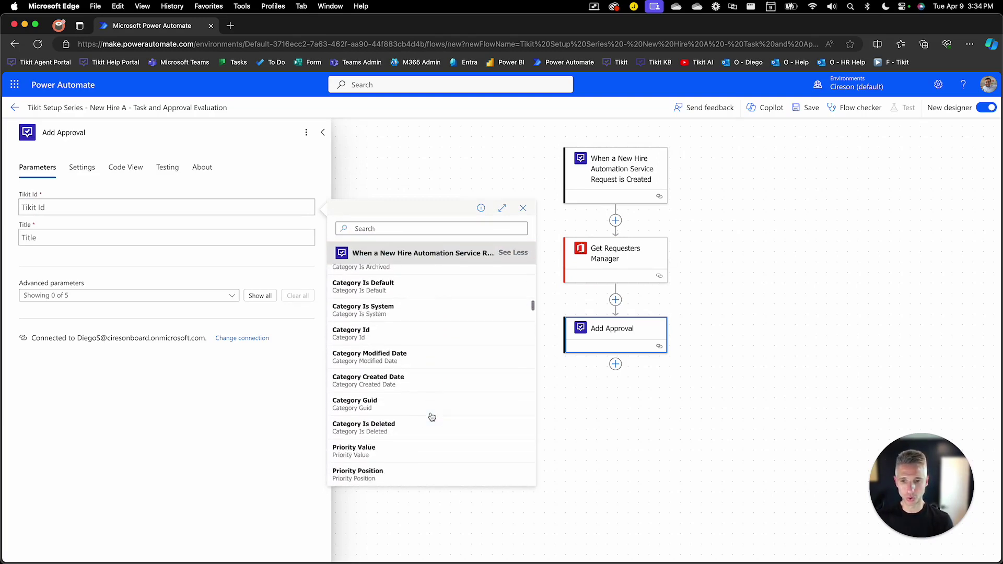
left_click(405, 228)
type("tikit")
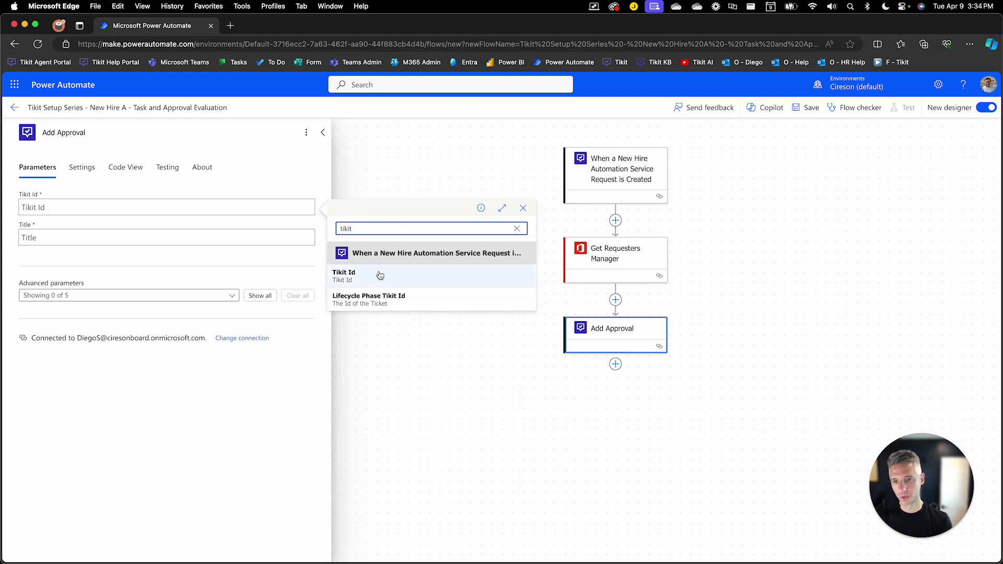
left_click(375, 276)
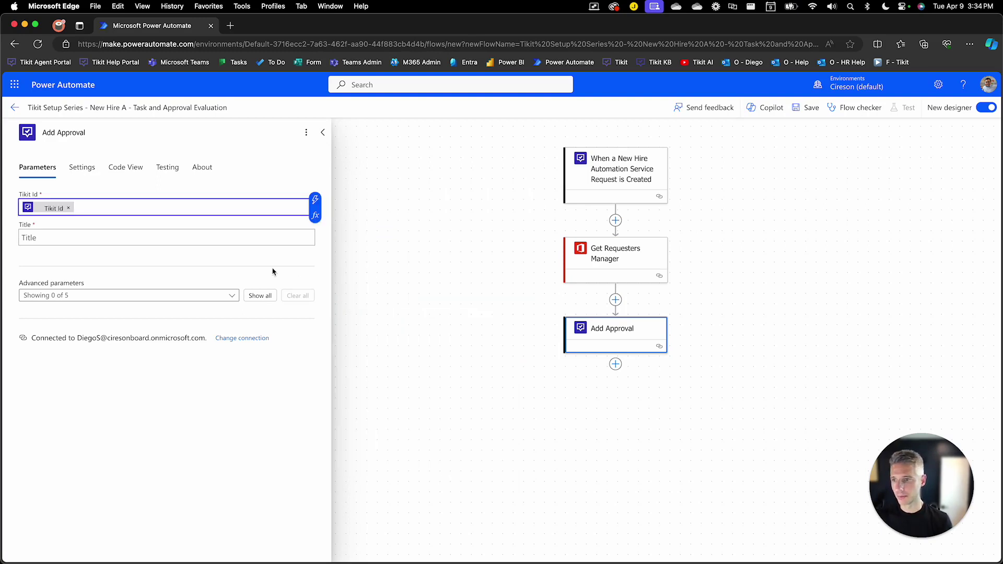
Title the approval 'Approve New Hire', replacing the first draft 'New Hire Approval'.
left_click(107, 238)
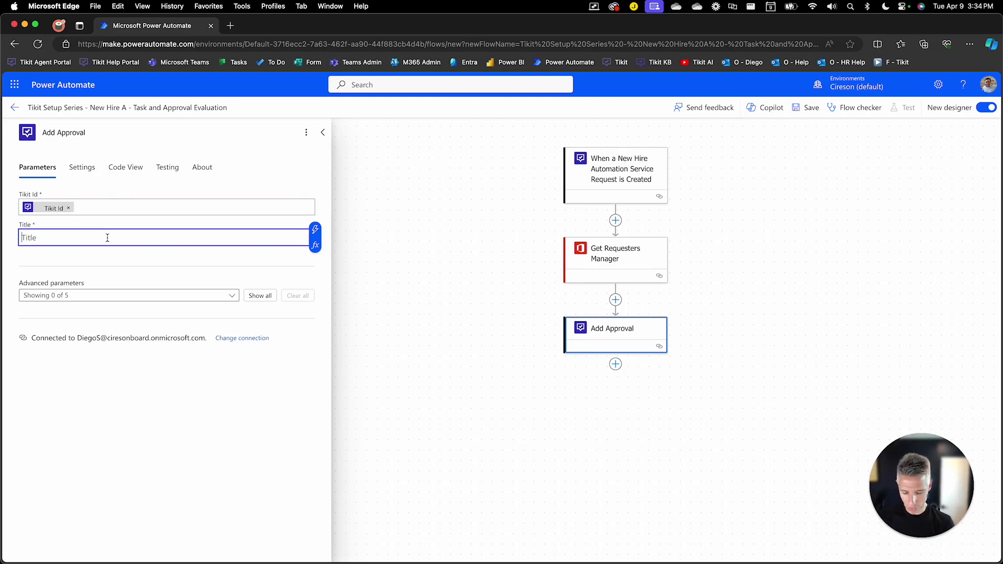
type("New Hire App")
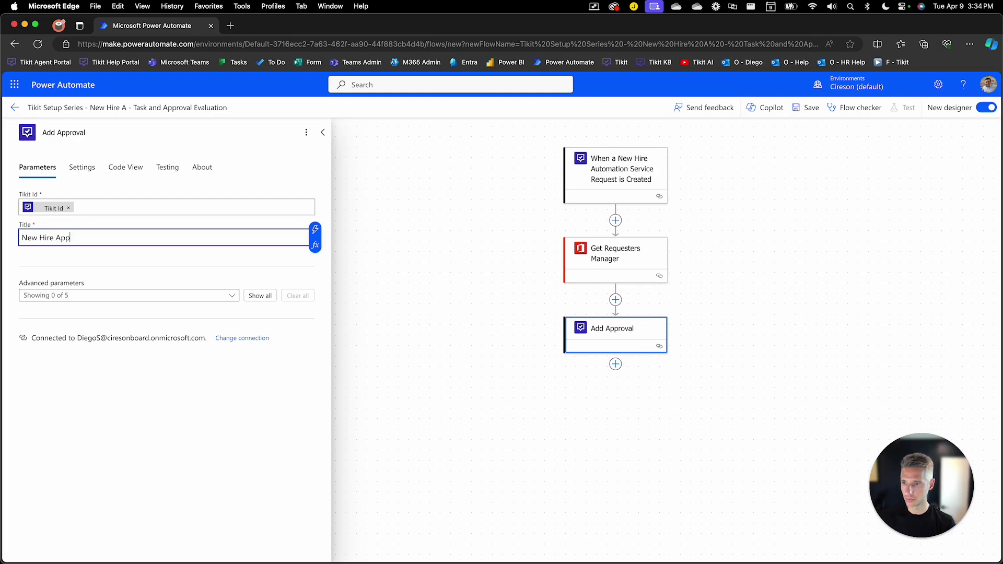
type("roval")
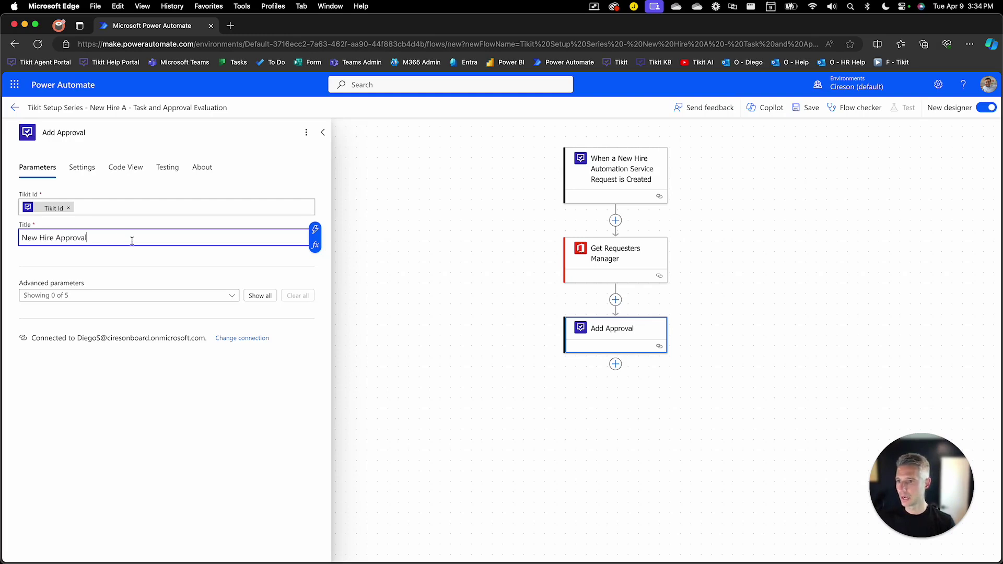
triple_click(84, 238)
type("Approve Ne")
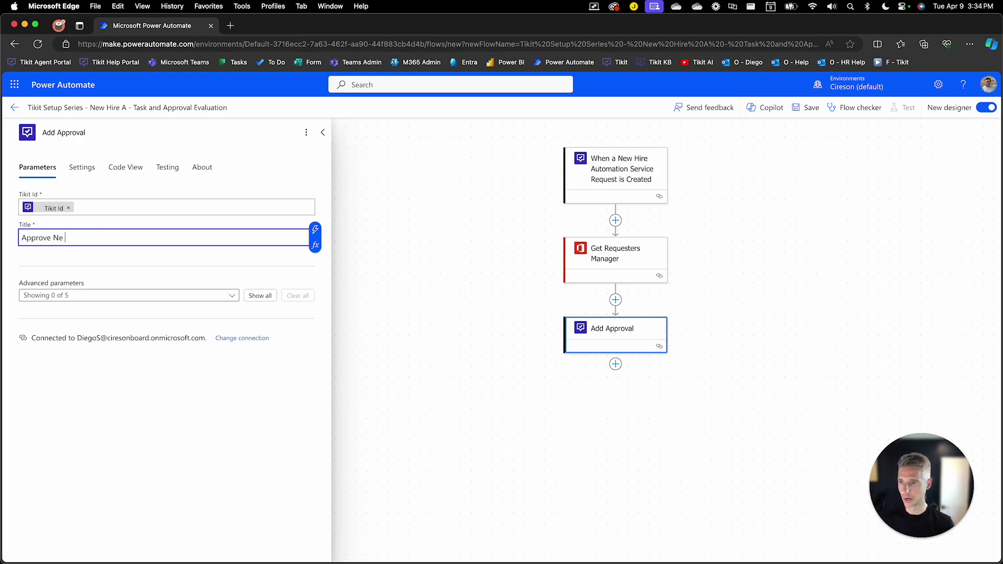
type("w Hire")
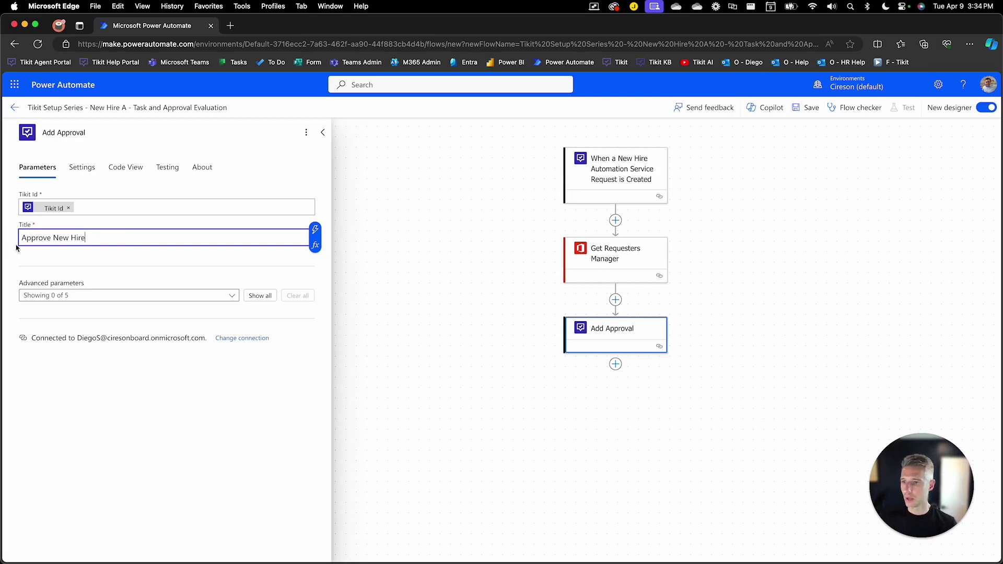
Set the approval Lifecycle to New Hire - Automation and Phase to Approve New Hire.
left_click(256, 297)
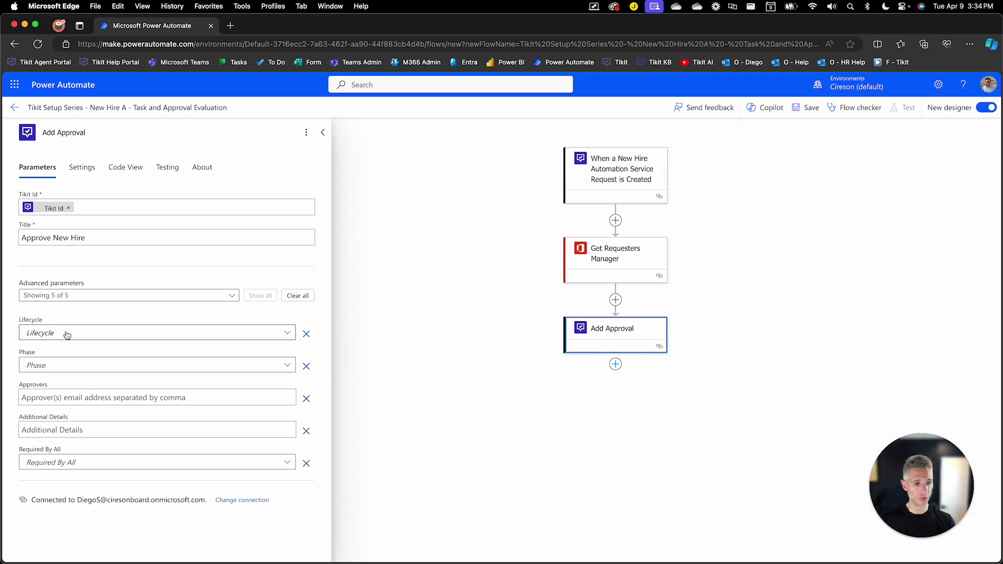
left_click(67, 335)
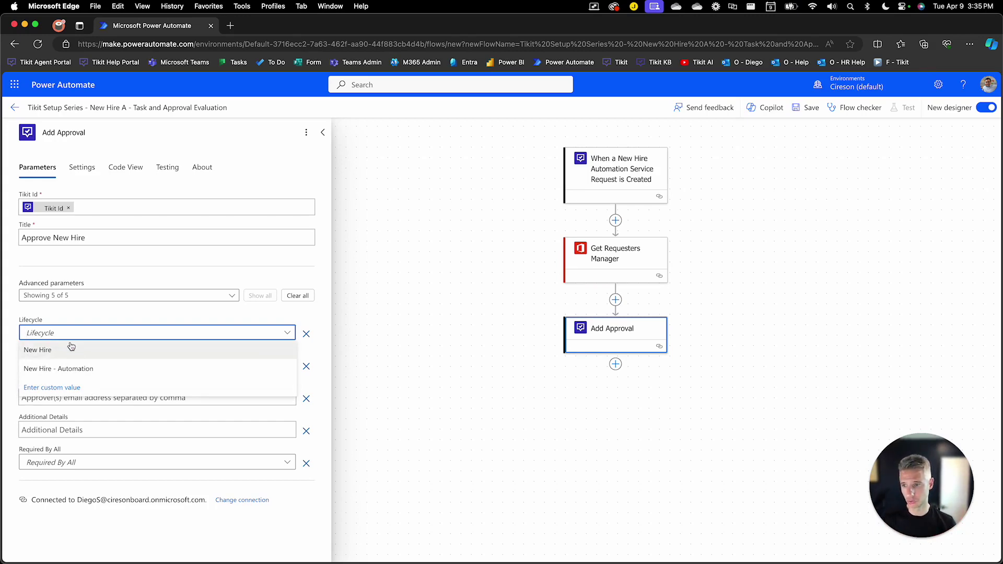
left_click(85, 369)
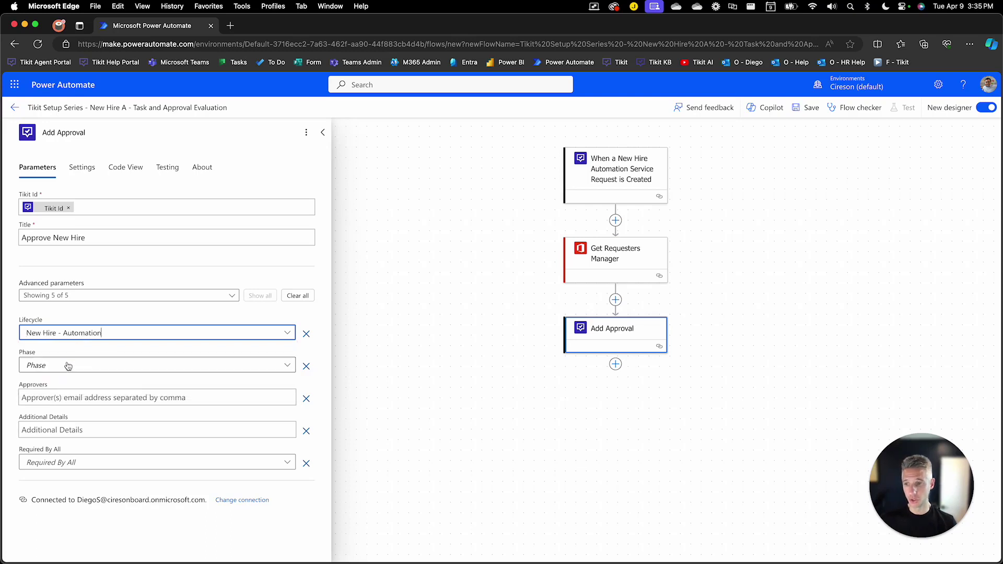
left_click(289, 365)
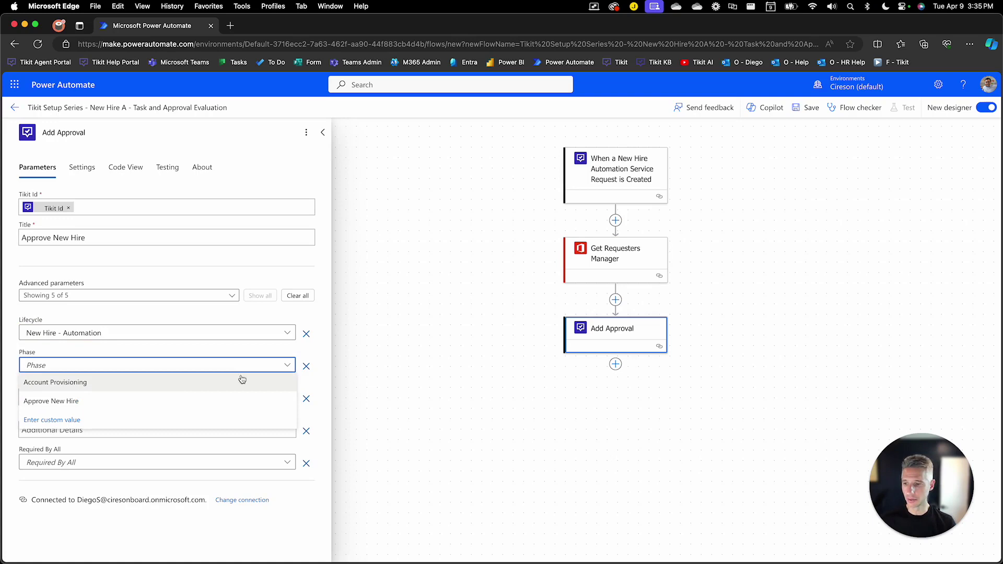
left_click(190, 399)
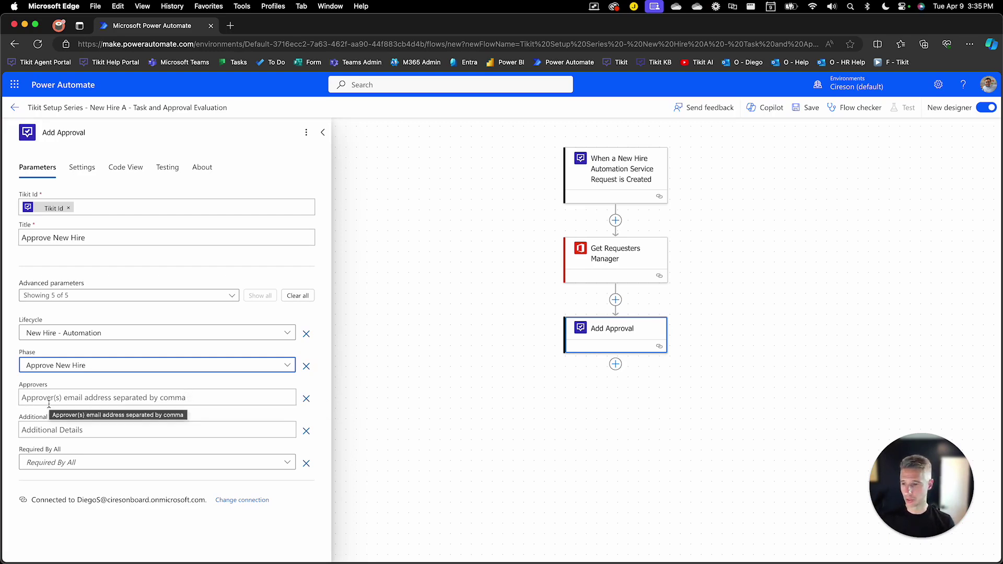
Enter Additional Details 'Please approve the new hire.', leaving Required By All unset.
left_click(54, 428)
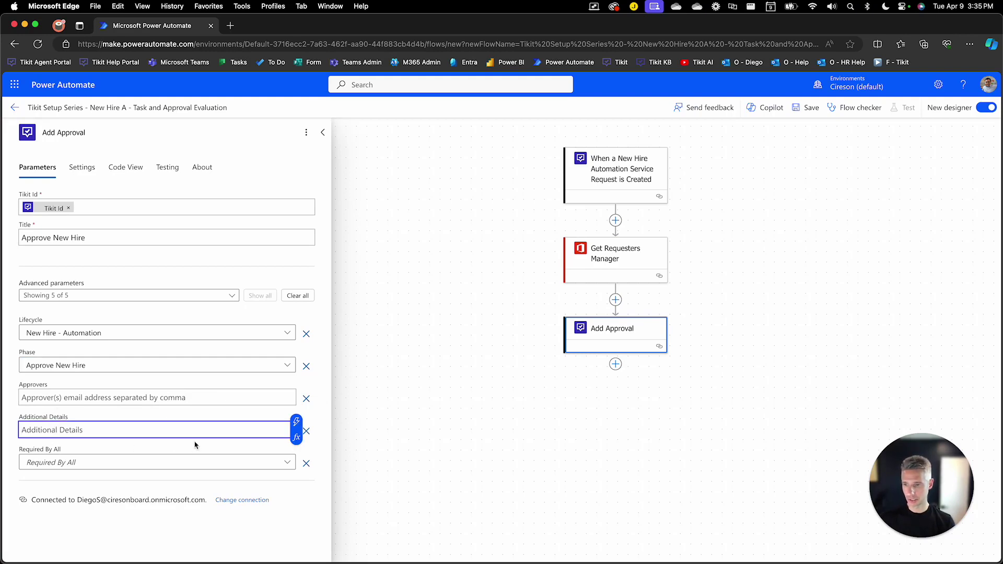
type("Please ")
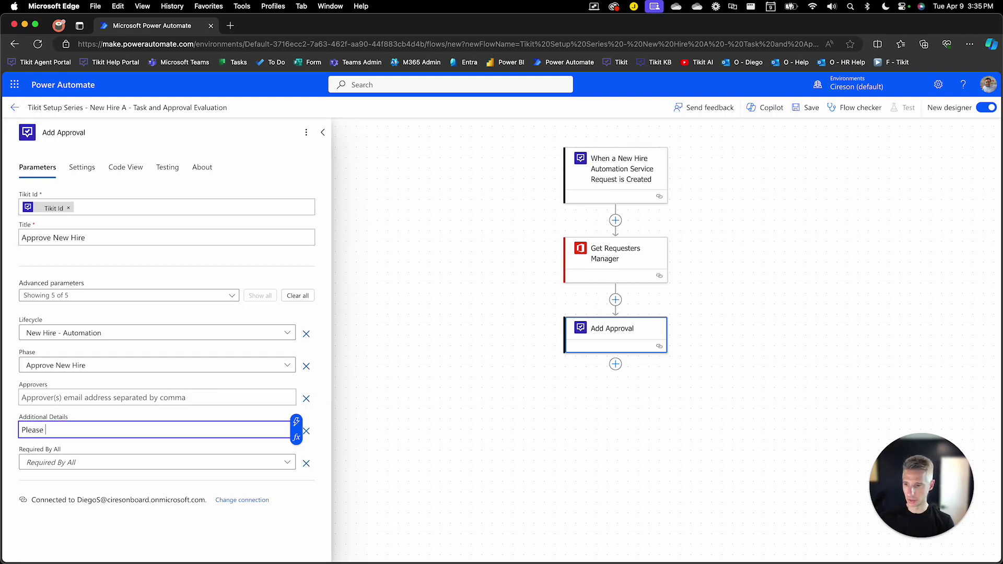
type("approve the new hire.")
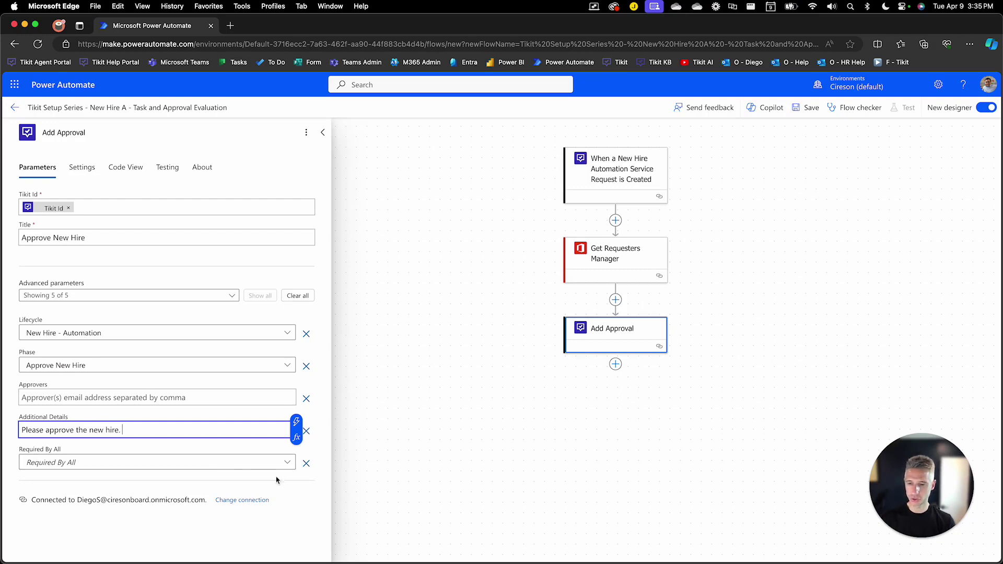
left_click(288, 464)
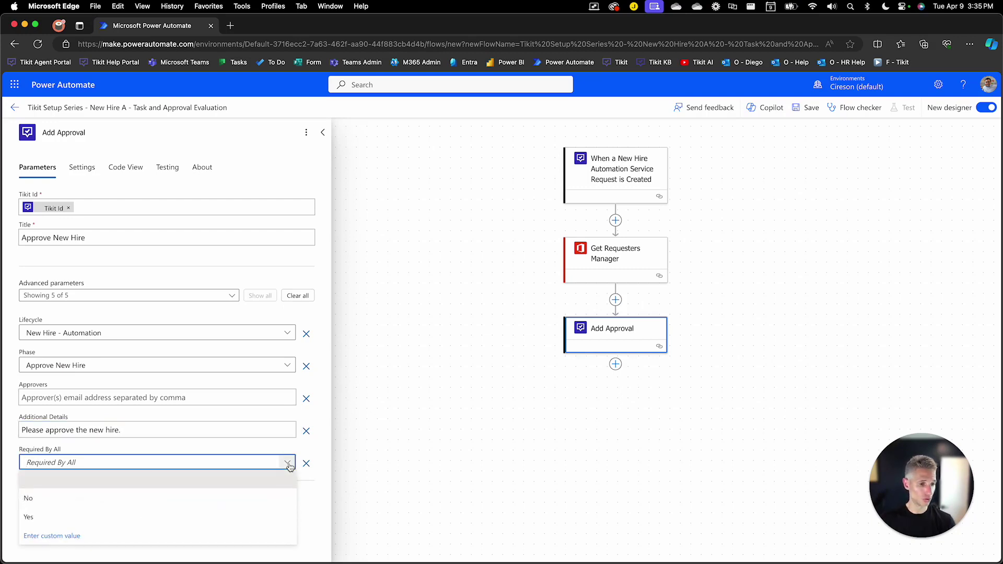
left_click(288, 464)
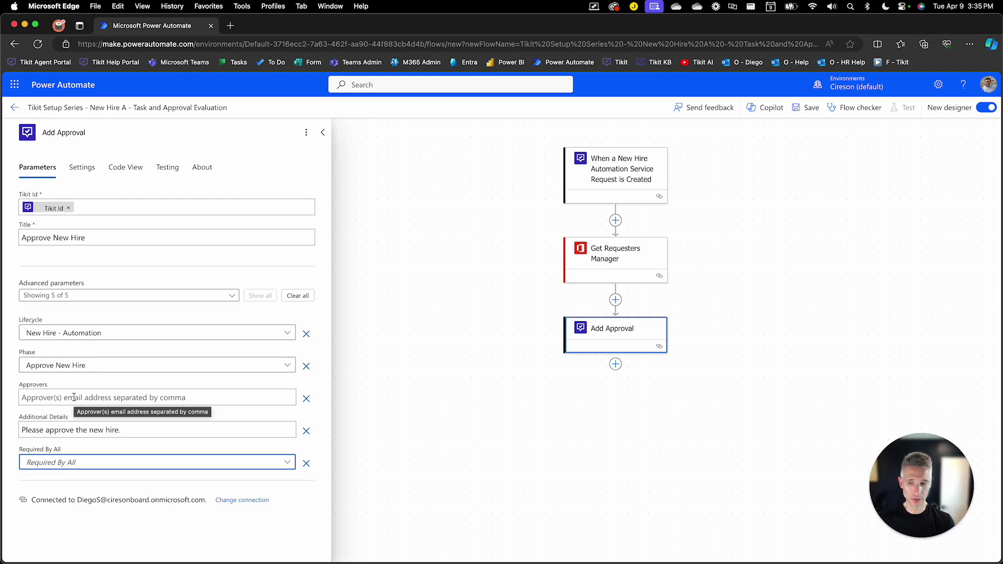
Replace a typed approver address with Get Requesters Manager's User Principal Name as the approver.
left_click(73, 398)
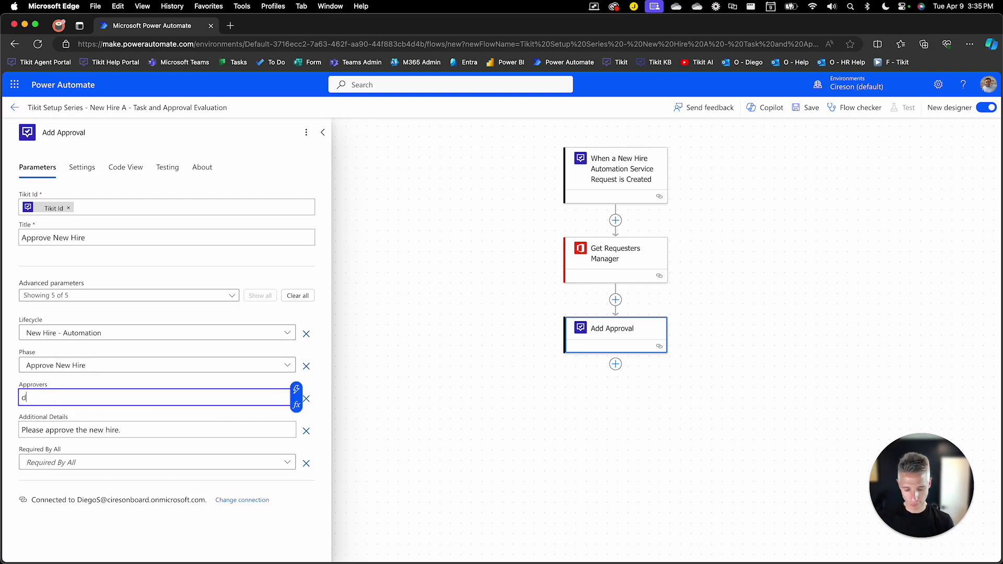
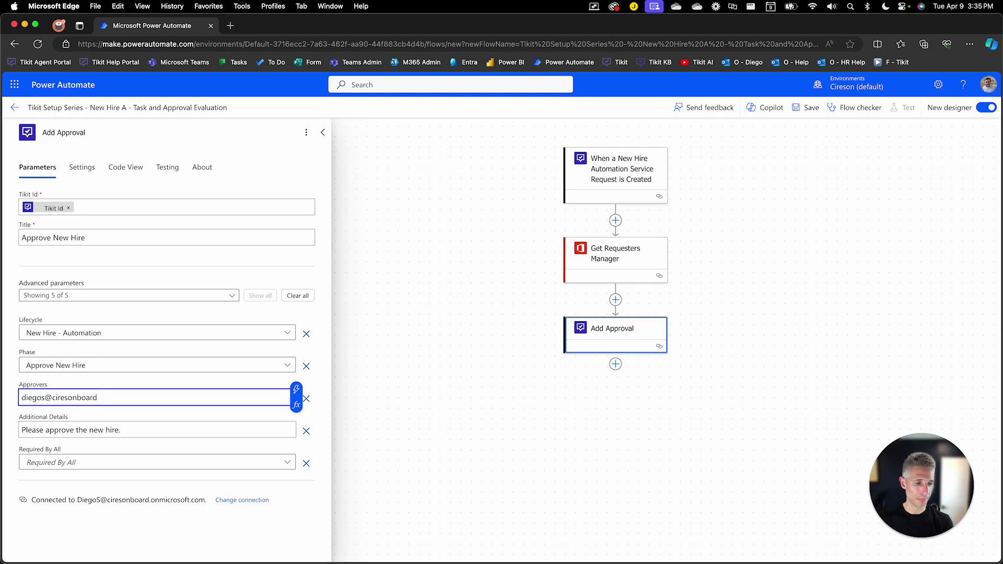
key("super+a")
key("BackSpace")
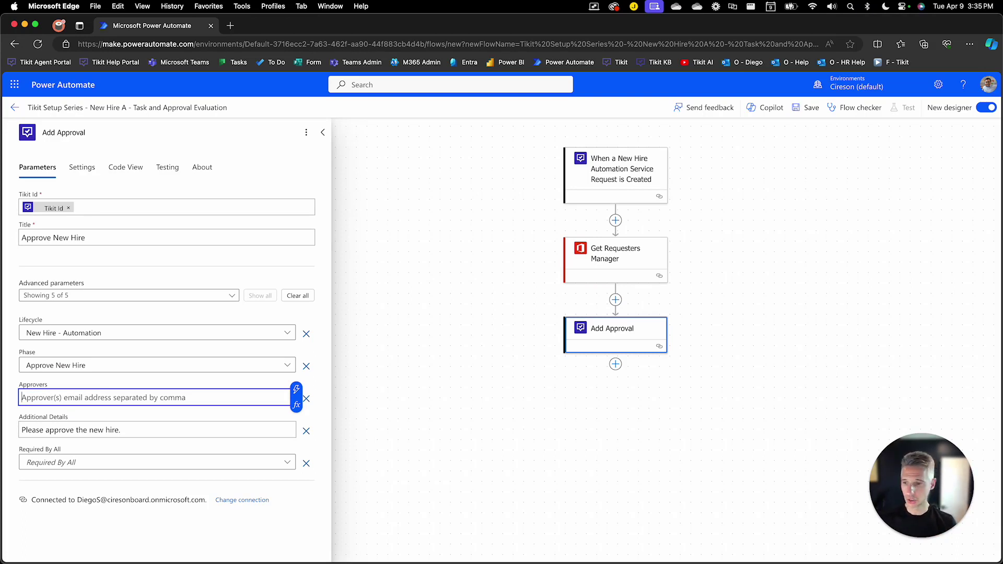
left_click(296, 390)
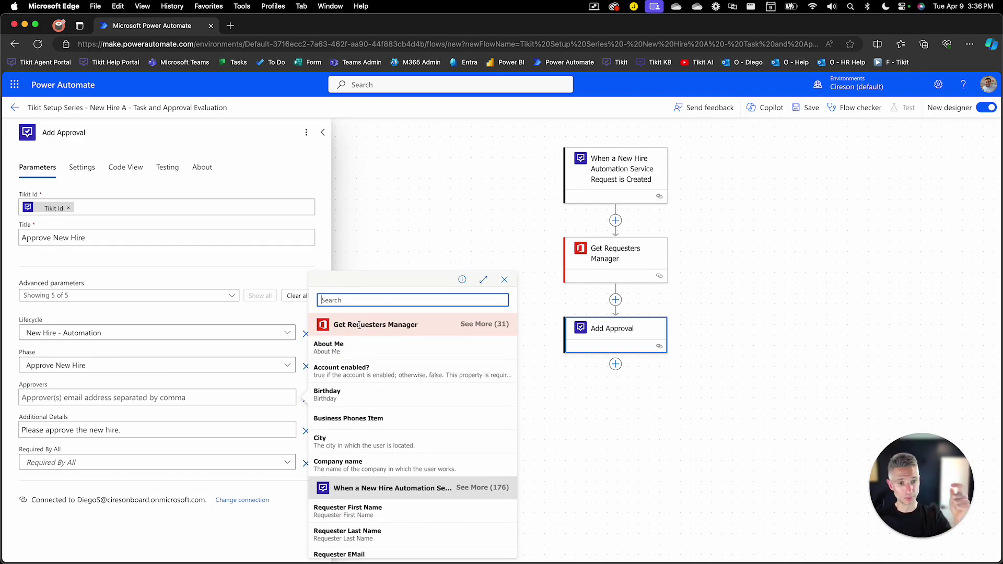
left_click(485, 325)
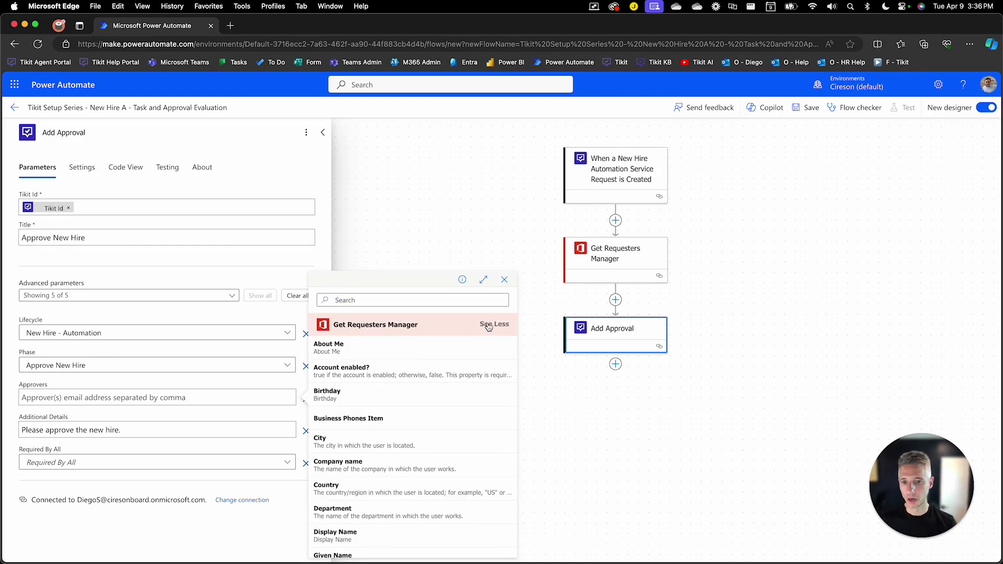
scroll(391, 422, "down", 5)
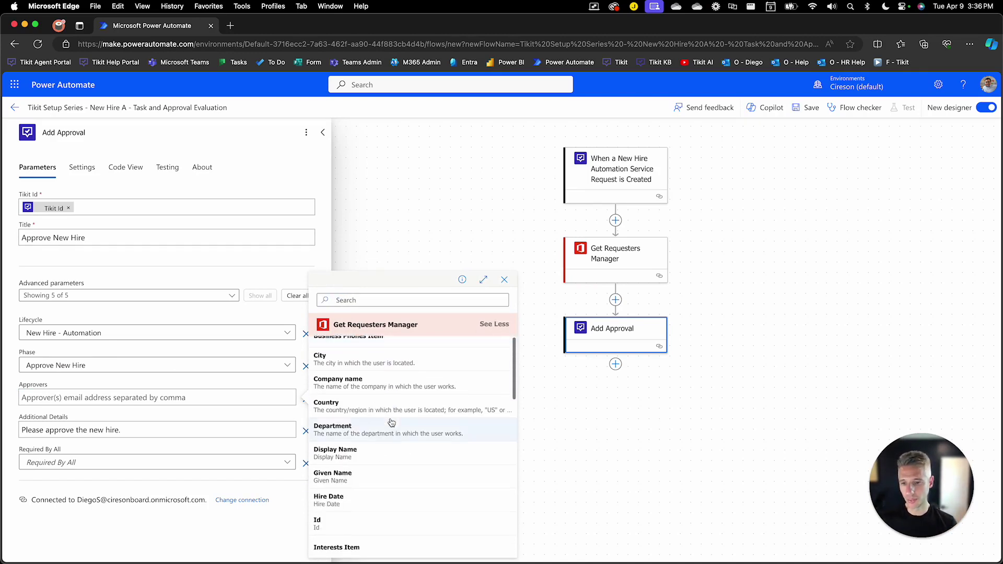
scroll(391, 423, "down", 7)
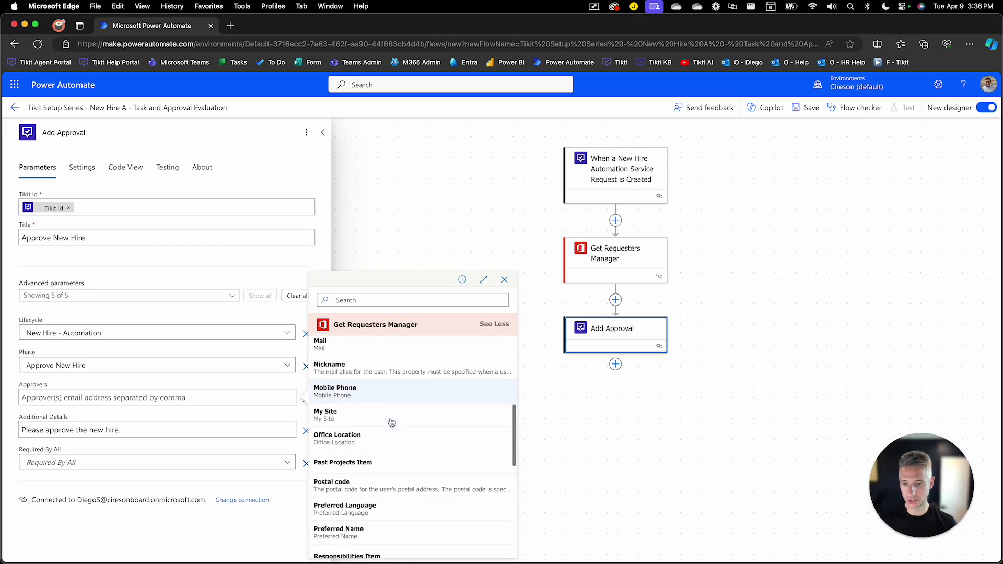
scroll(391, 422, "down", 2)
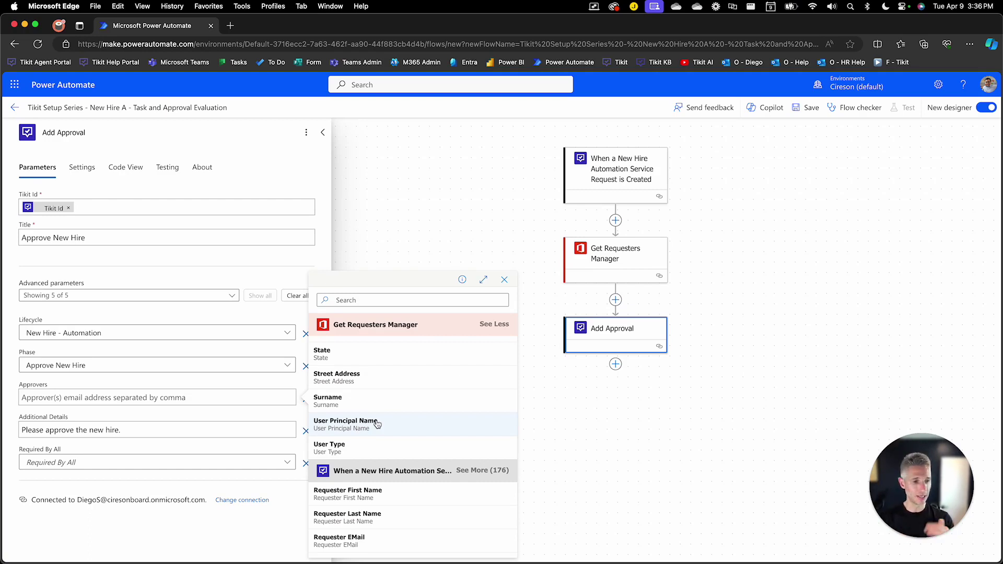
left_click(346, 424)
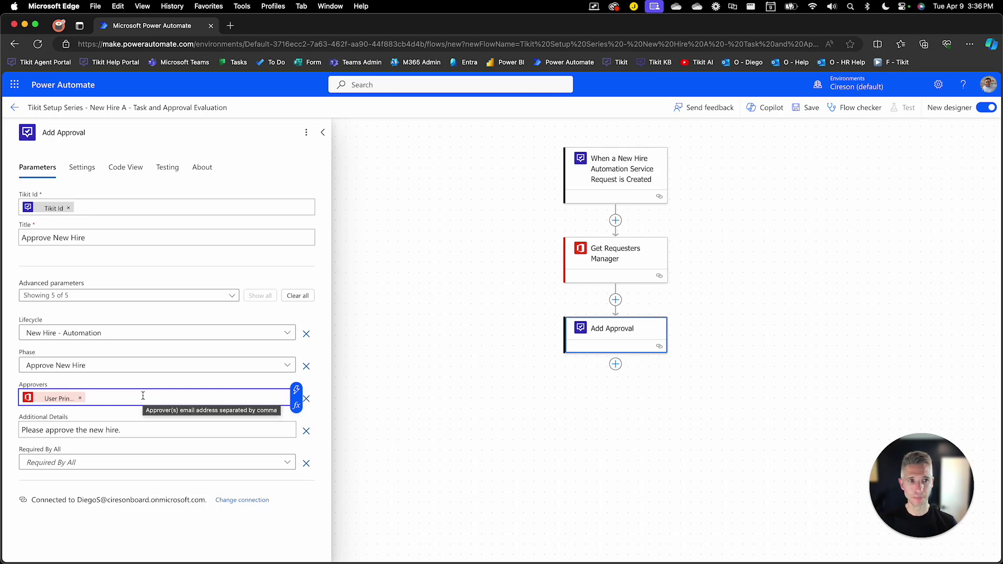
left_click(541, 454)
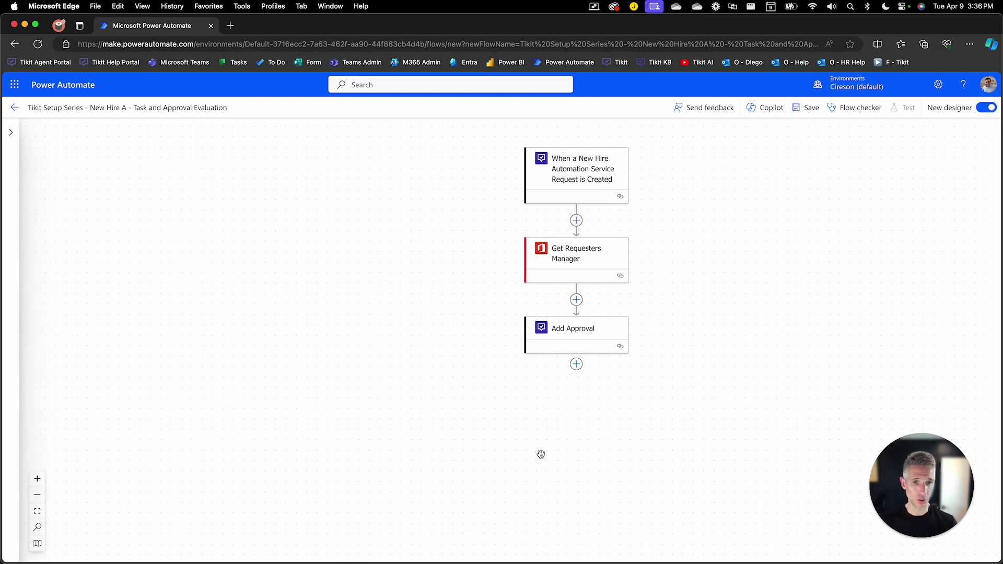
left_click(601, 192)
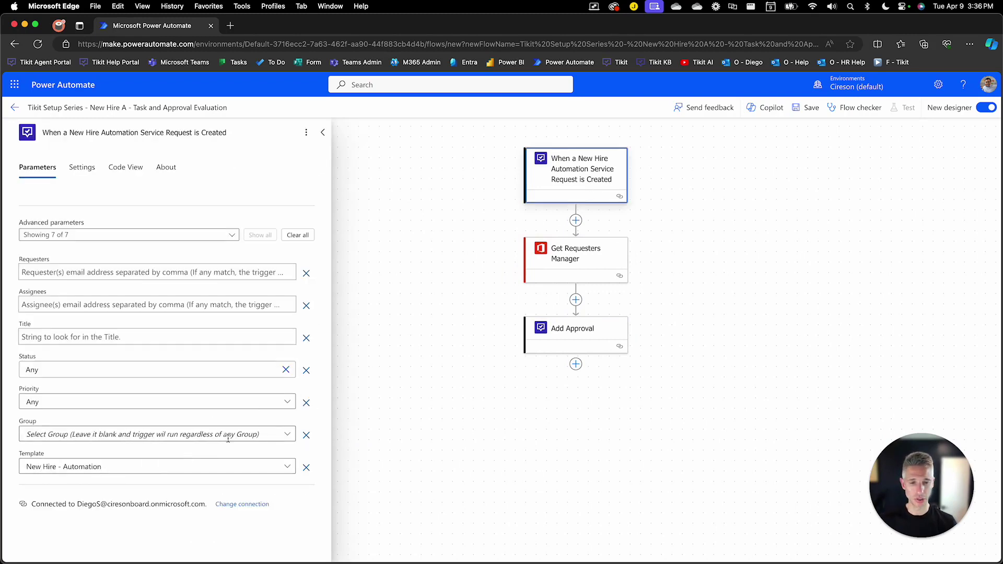
left_click(554, 272)
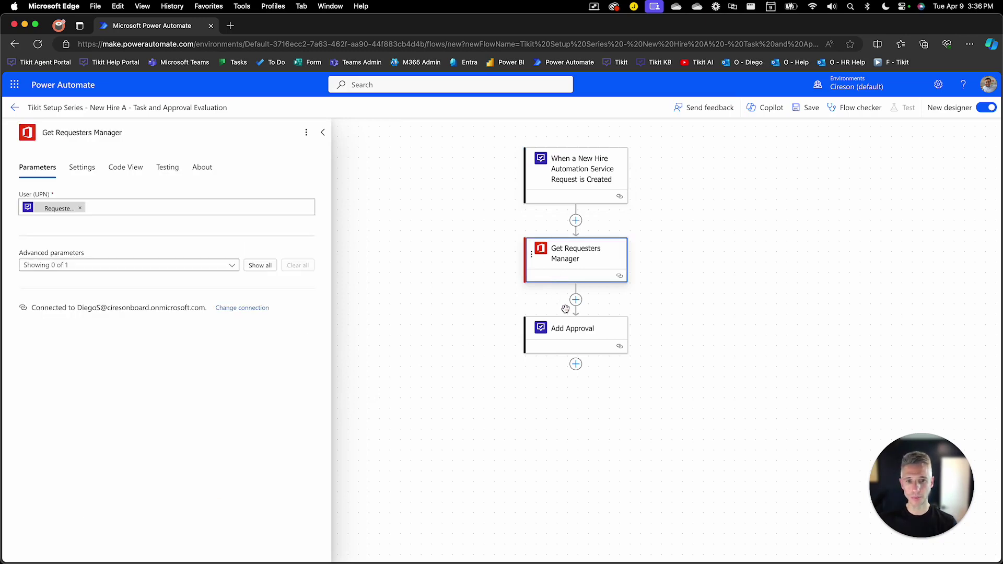
left_click(575, 337)
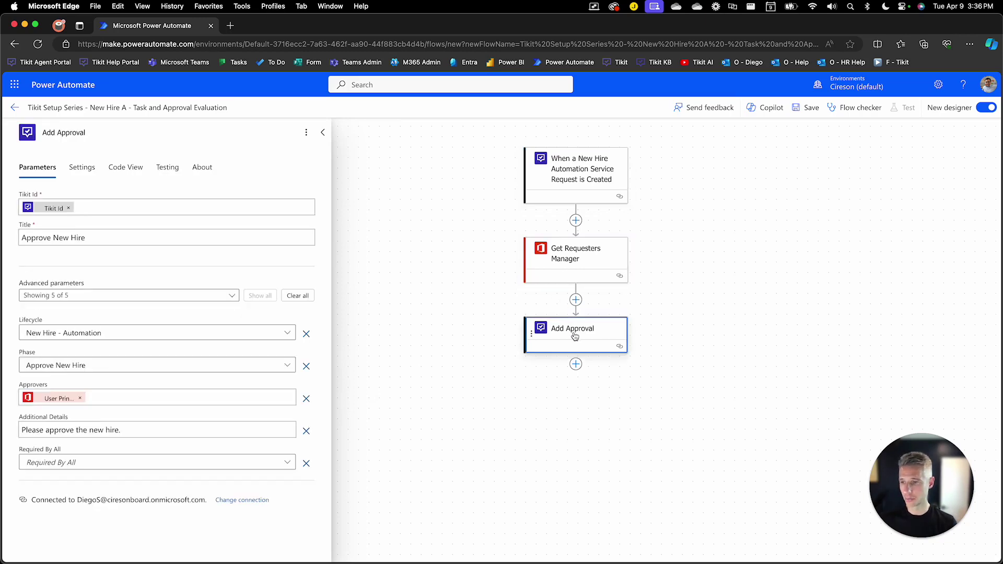
left_click(288, 334)
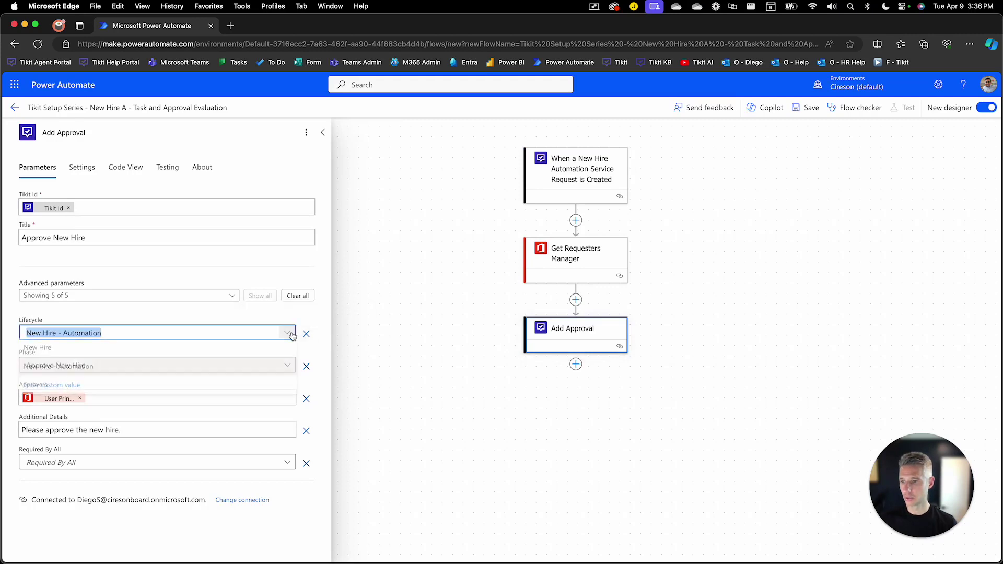
left_click(288, 333)
left_click(289, 365)
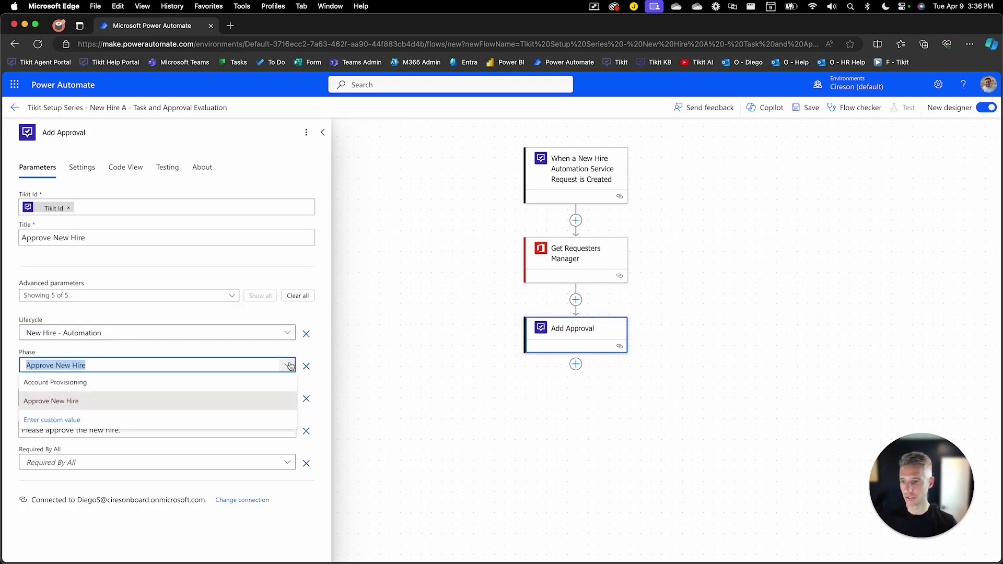
left_click(289, 365)
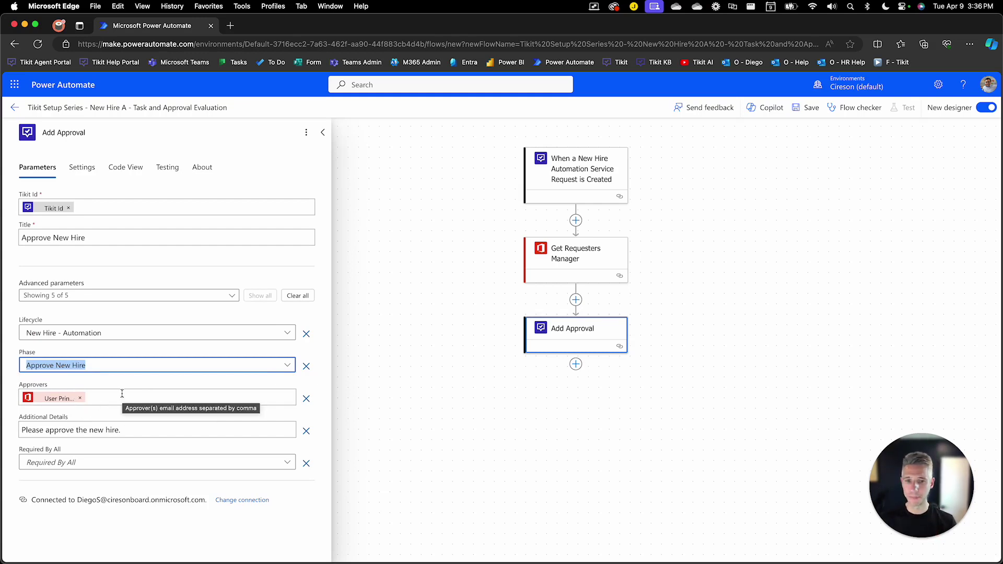
Save the Task and Approval Evaluation flow with its trigger, manager lookup and approval steps.
left_click(806, 113)
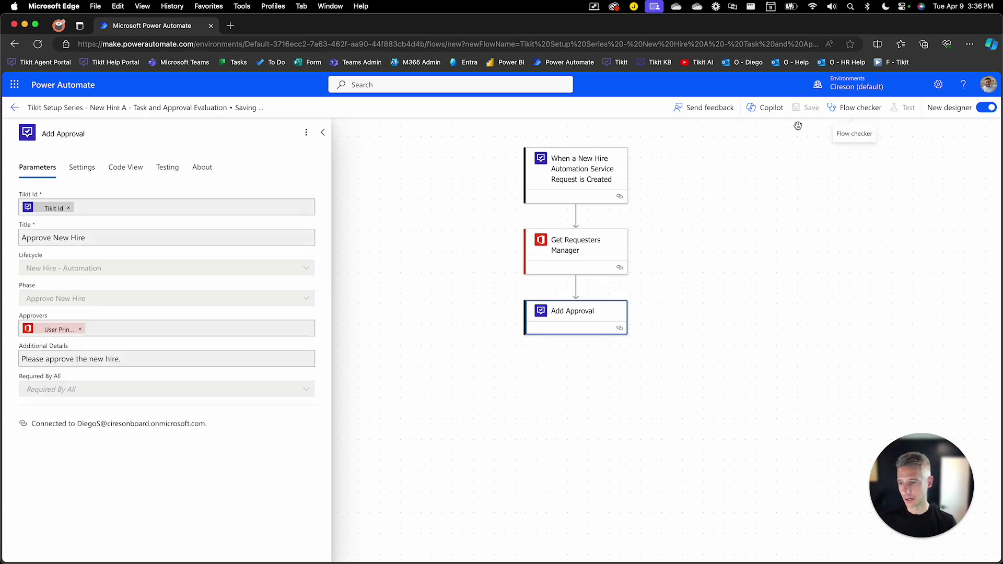